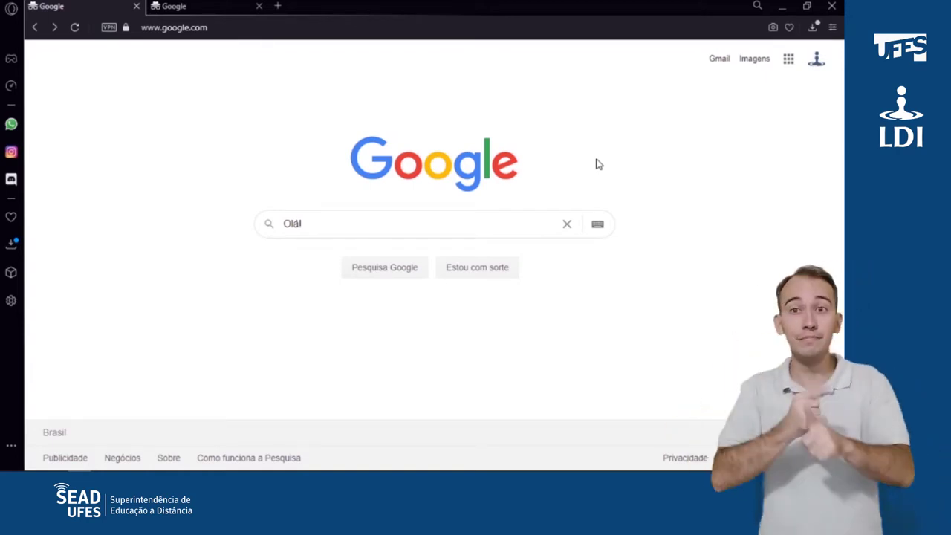
# - Go to sheets.google.com in the current tab and close that tab
pyautogui.click(225, 28)
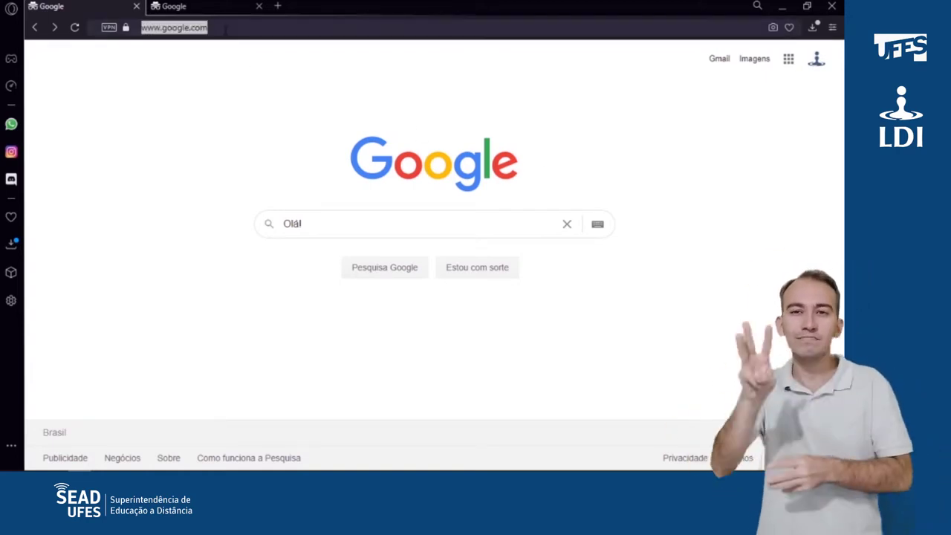
pyautogui.write('sheets.google.com')
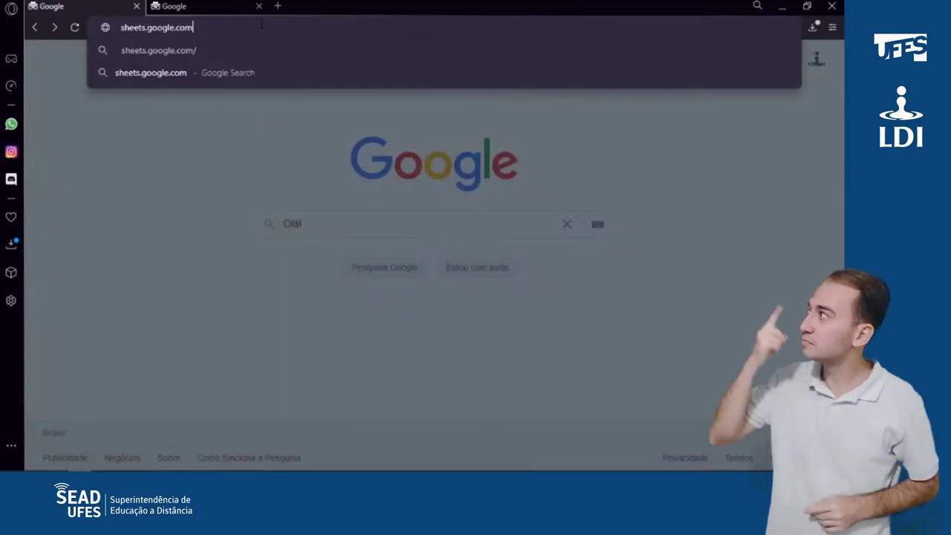
pyautogui.press('Return')
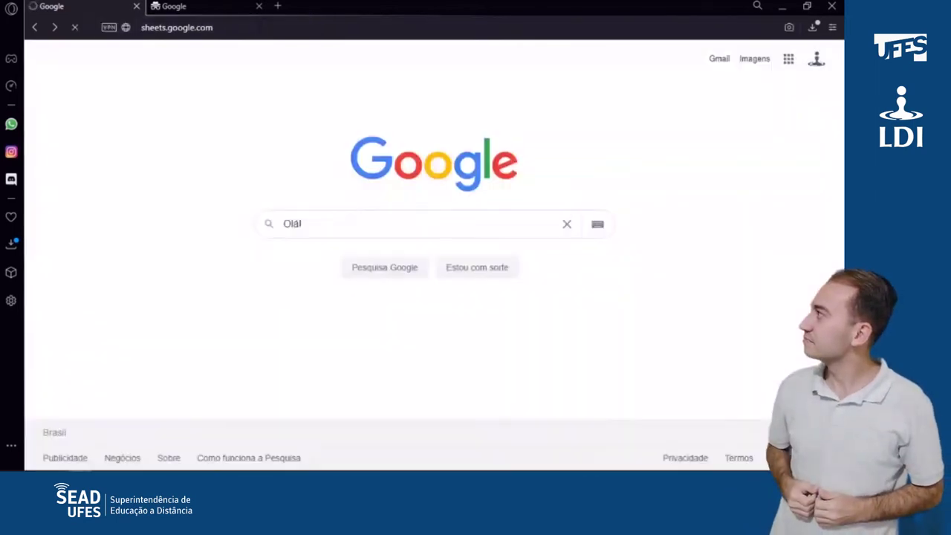
pyautogui.click(136, 6)
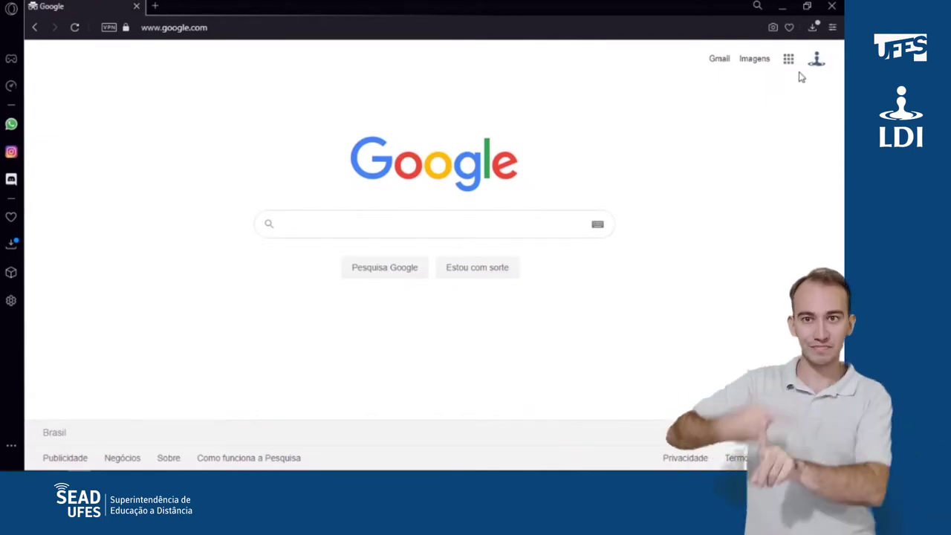
# - Open Google Planilhas from the Google apps list and create a blank spreadsheet
pyautogui.click(789, 63)
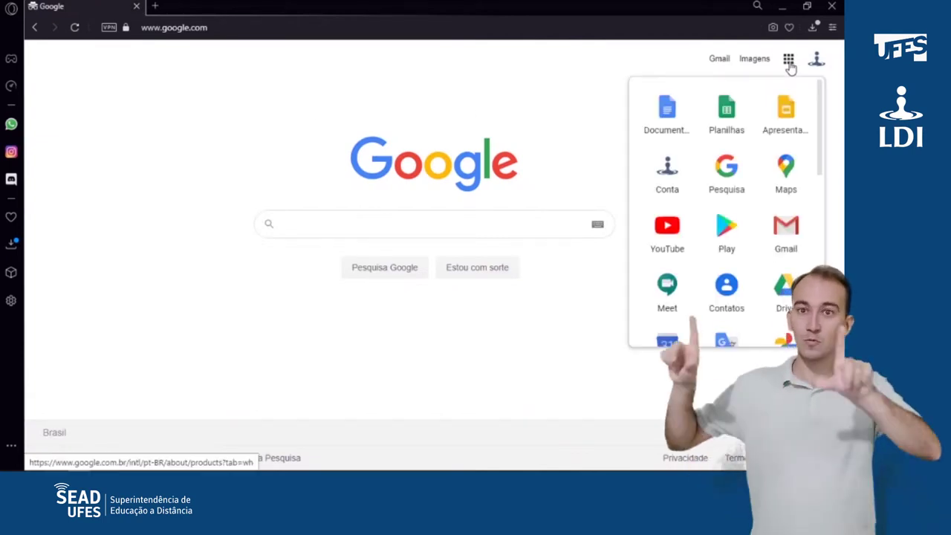
pyautogui.click(728, 111)
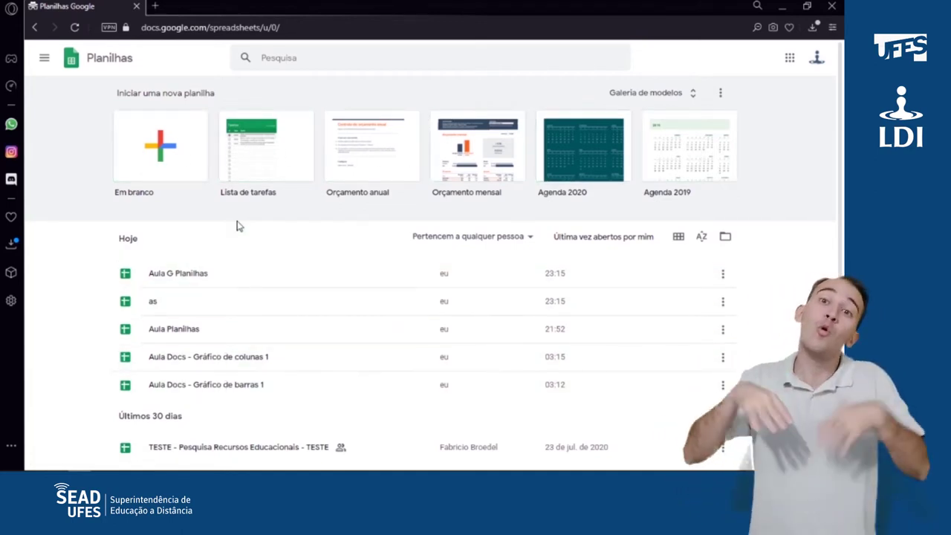
pyautogui.click(162, 163)
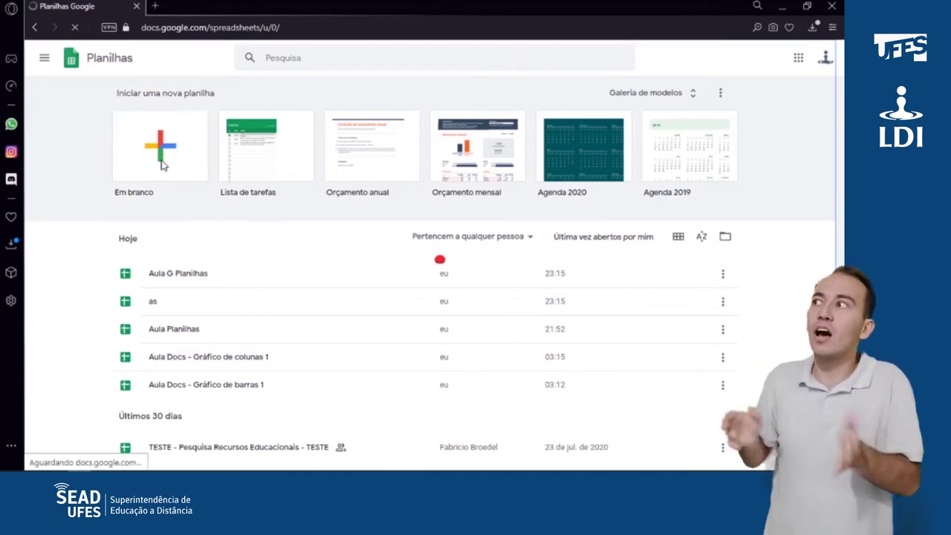
# - Rename the spreadsheet as "Aula Google Planilhas"
pyautogui.click(113, 51)
pyautogui.write('Aula Google Planilhas')
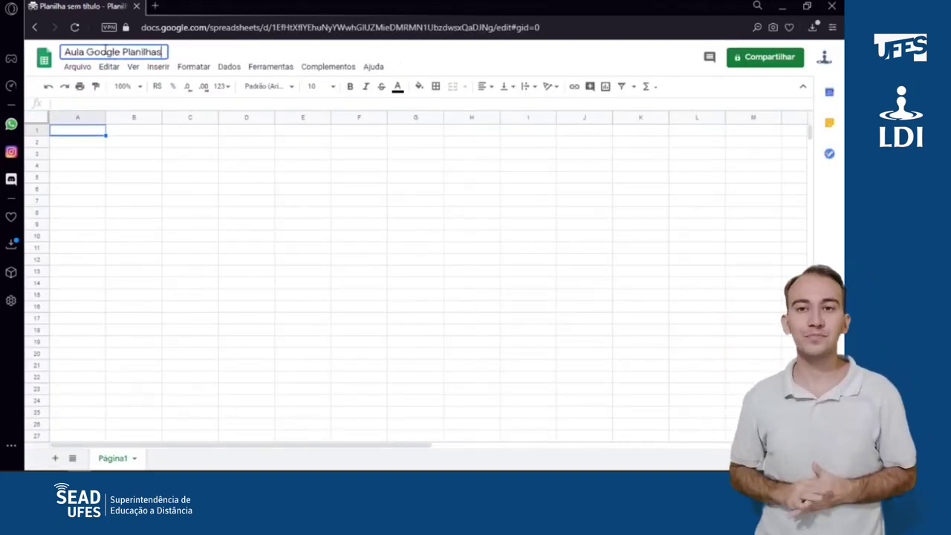
pyautogui.press('Return')
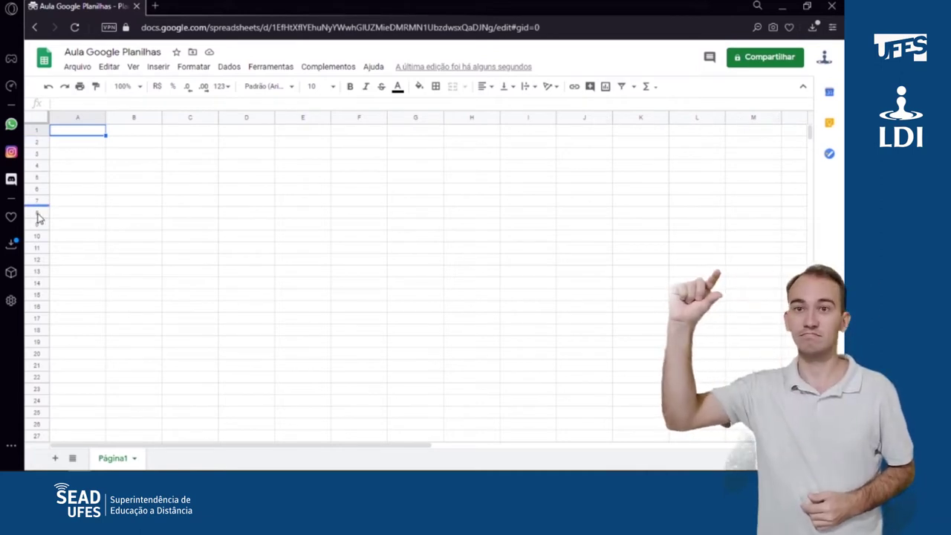
# - Enter 12 in cell B1
pyautogui.click(125, 136)
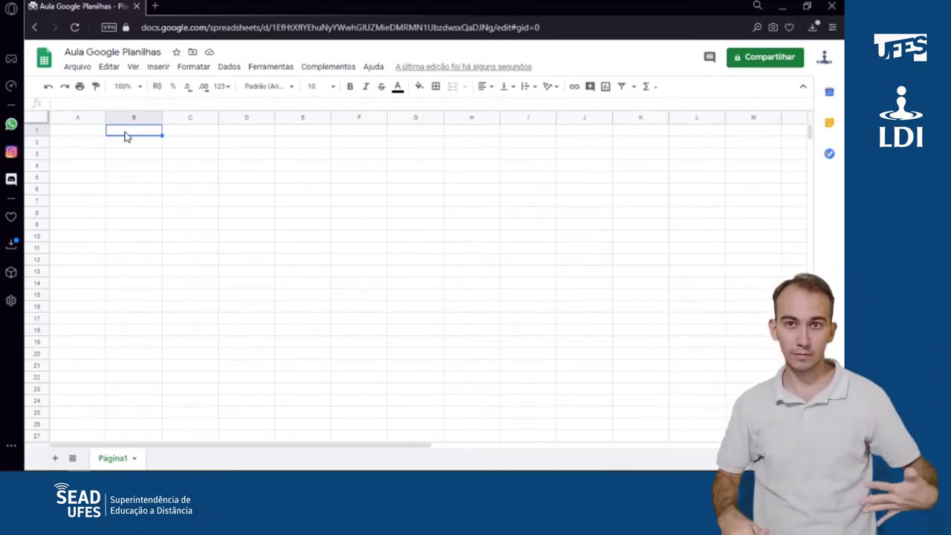
pyautogui.write('12')
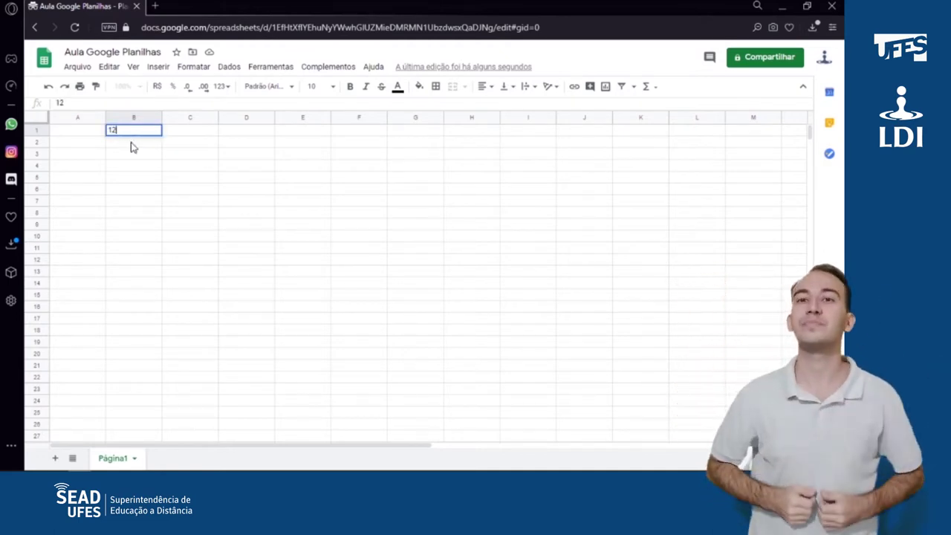
pyautogui.click(136, 155)
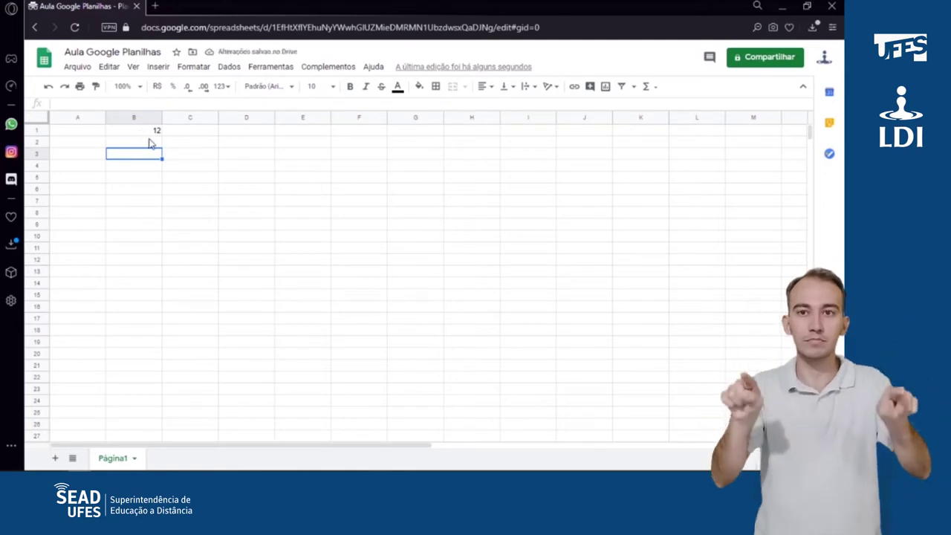
# - Clear cell B1 and enter 1 in it
pyautogui.click(155, 132)
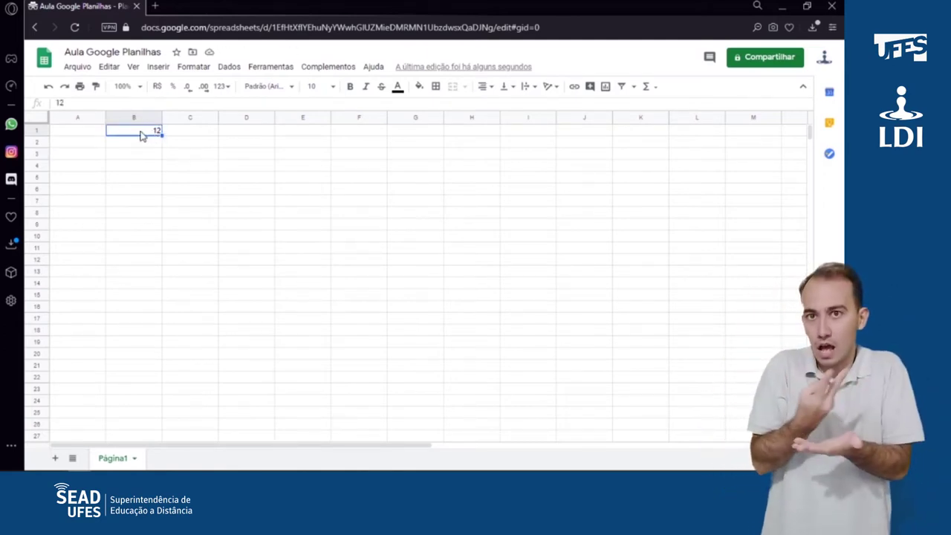
pyautogui.press('Delete')
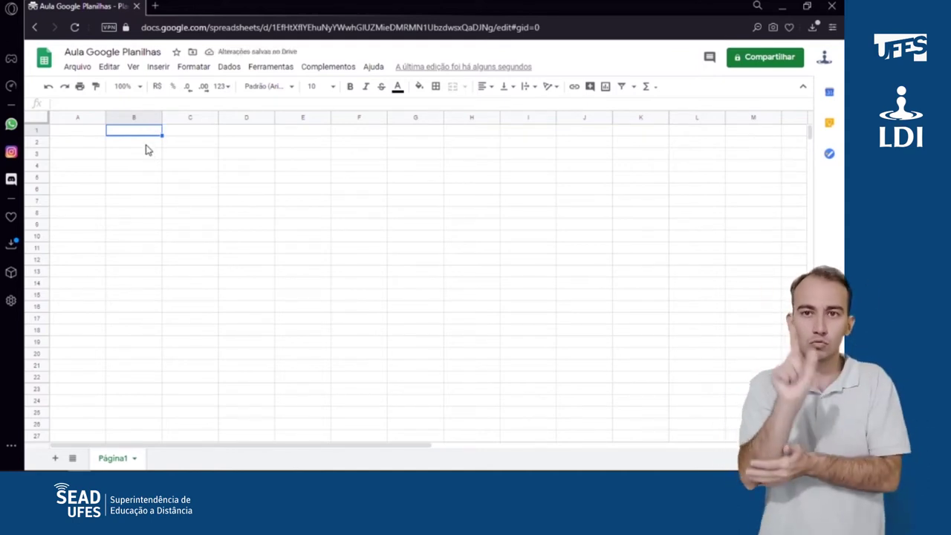
pyautogui.write('1')
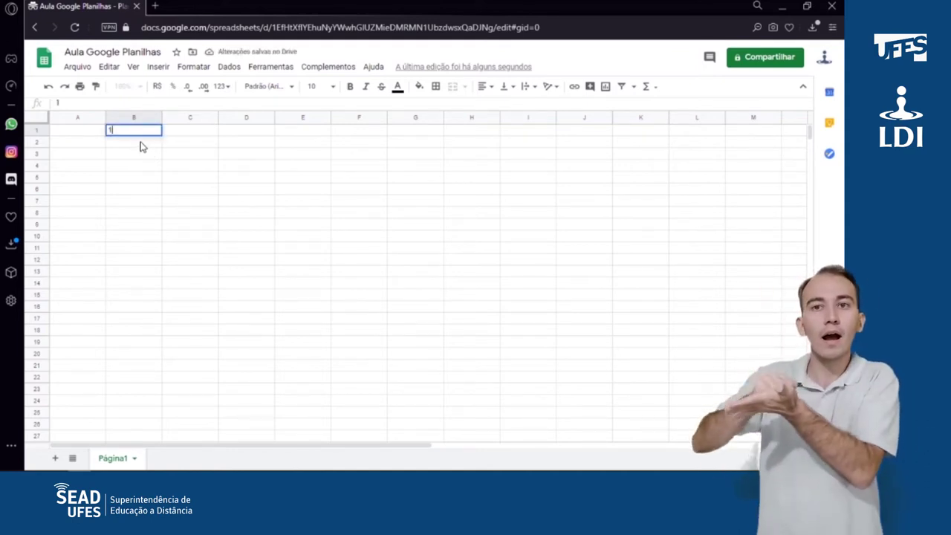
pyautogui.press('Return')
# - Insert one column to the left of column B and delete the inserted column
pyautogui.click(128, 121)
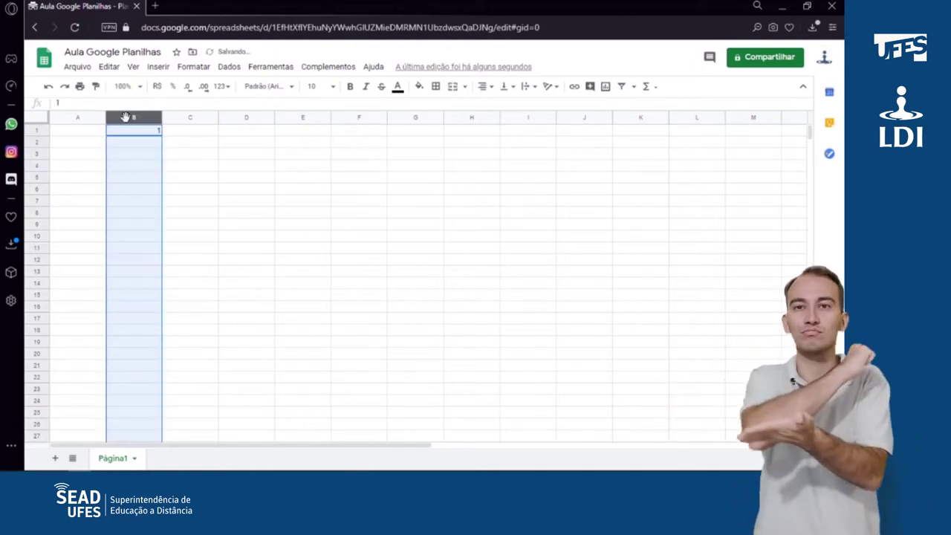
pyautogui.rightClick(132, 118)
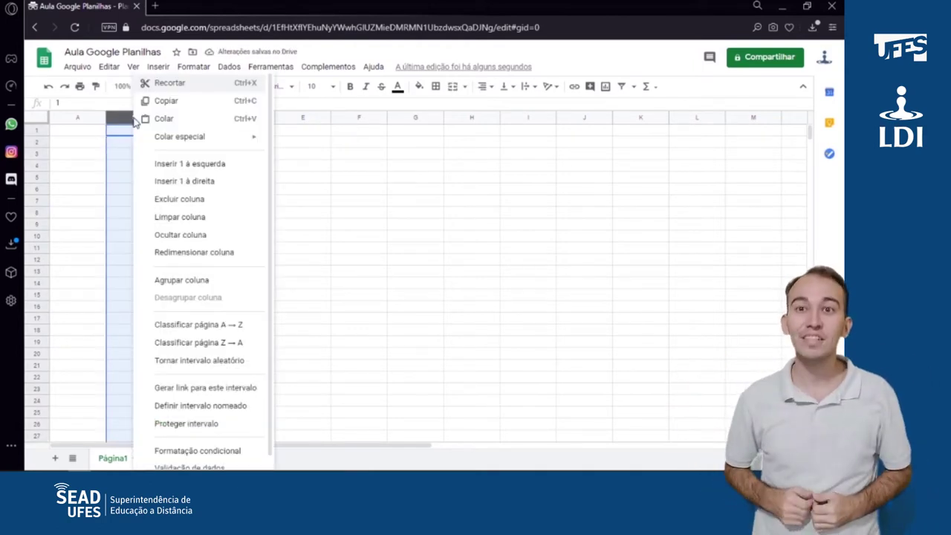
pyautogui.click(227, 168)
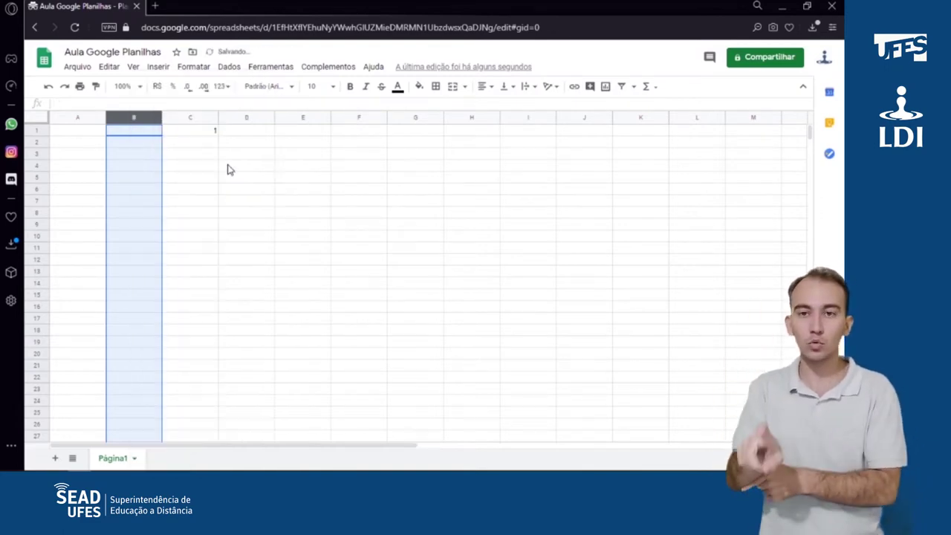
pyautogui.rightClick(131, 119)
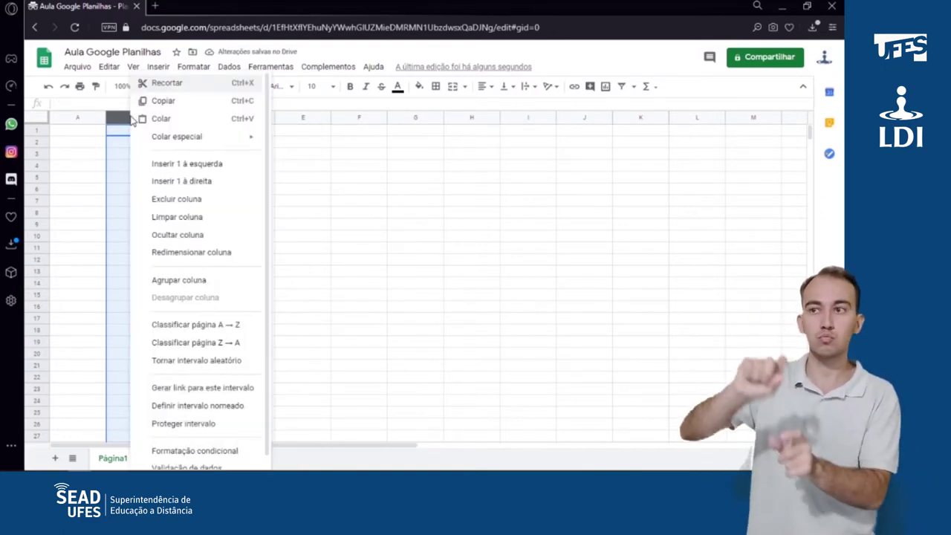
pyautogui.click(192, 200)
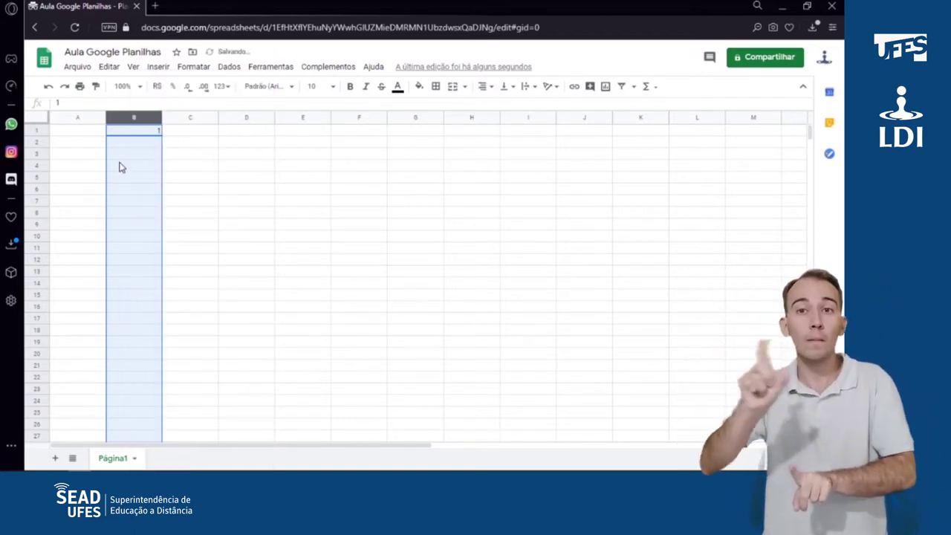
# - Insert one row above row 1 and delete the inserted row
pyautogui.click(37, 132)
pyautogui.rightClick(37, 131)
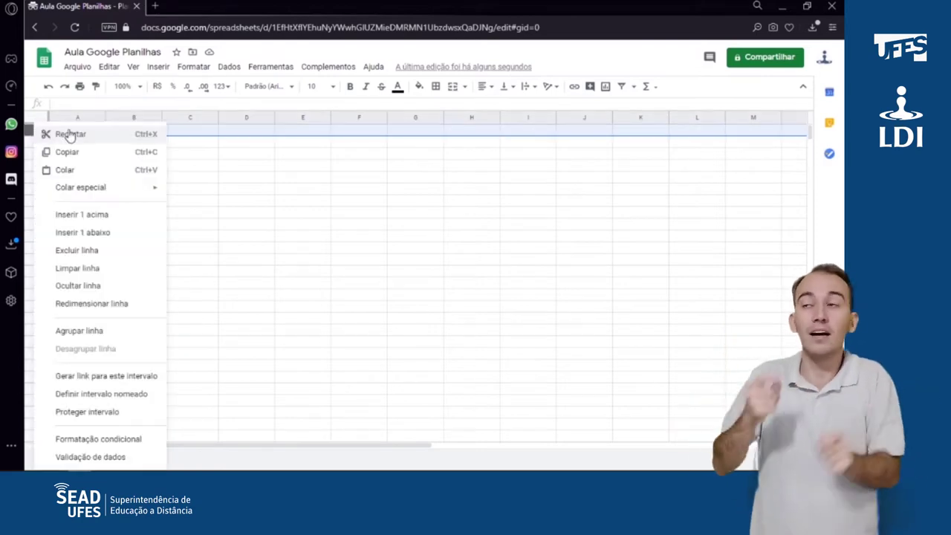
pyautogui.click(98, 214)
pyautogui.click(257, 203)
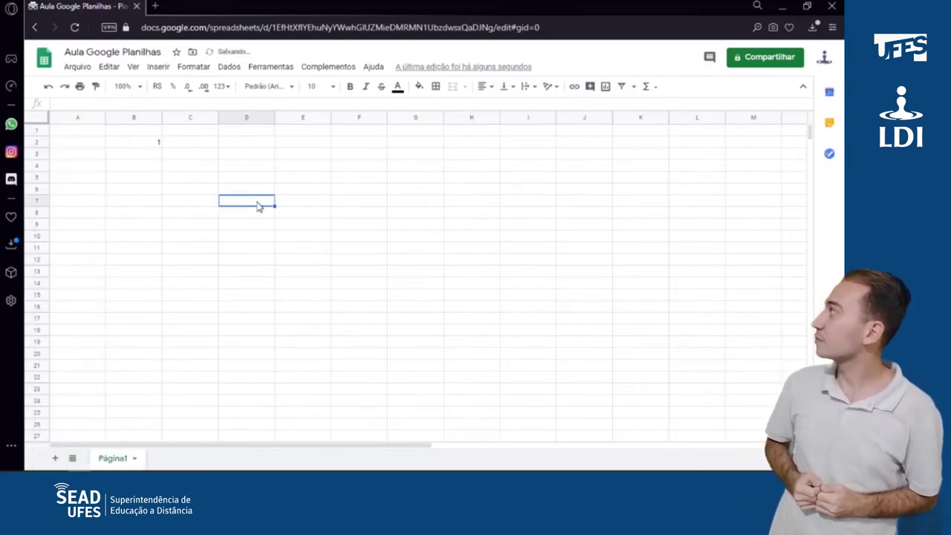
pyautogui.rightClick(40, 133)
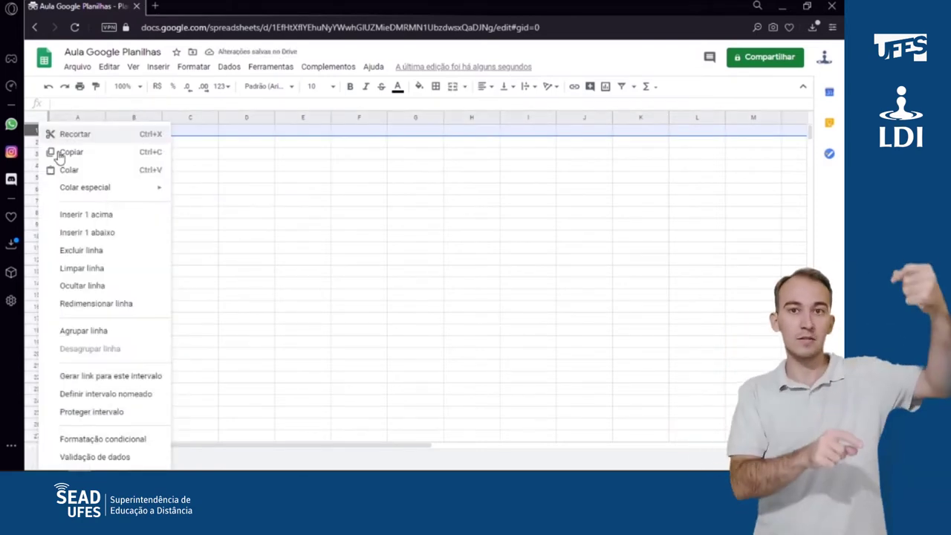
pyautogui.click(81, 247)
# - Format cell B1 as R$ currency and switch it to a percentage
pyautogui.click(152, 134)
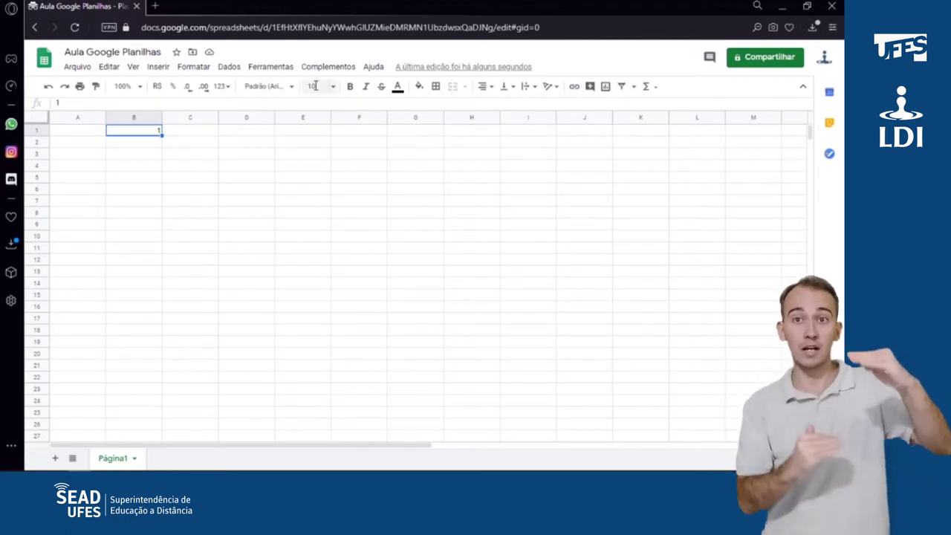
pyautogui.click(158, 89)
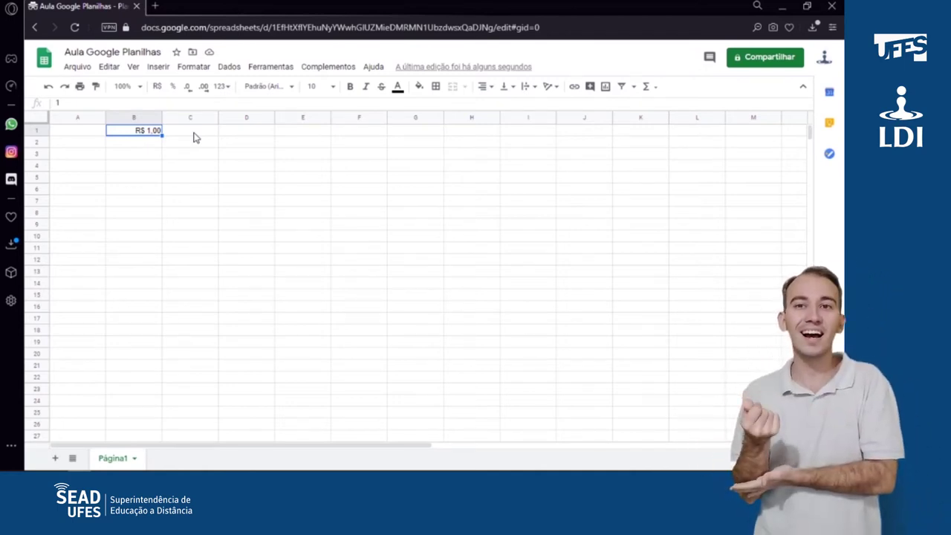
pyautogui.click(174, 87)
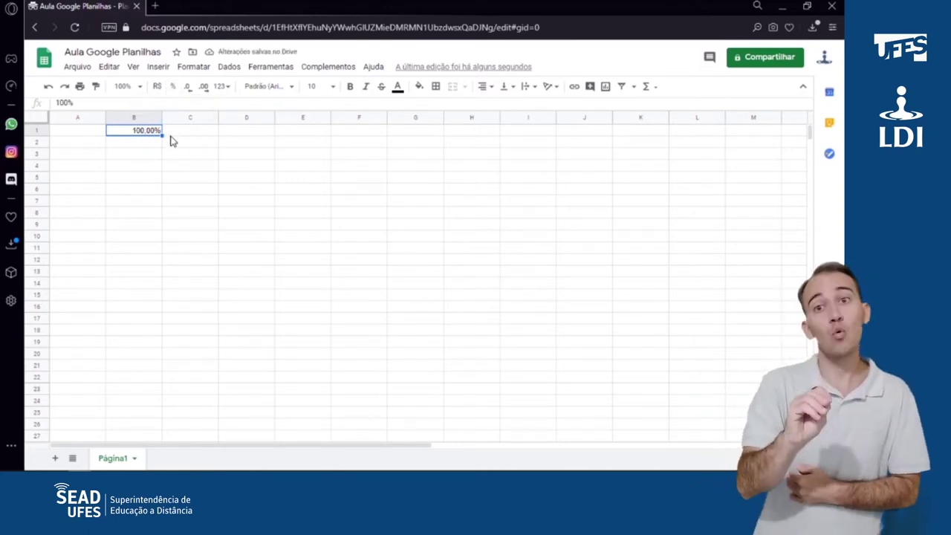
# - Adjust the decimal places of the percentage in B1, ending with no decimals
pyautogui.click(191, 88)
pyautogui.click(204, 88)
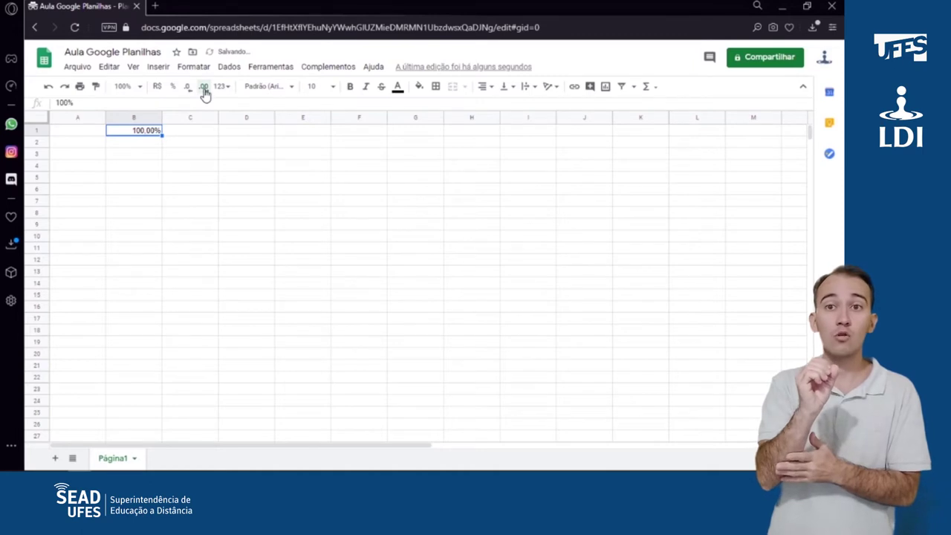
pyautogui.click(186, 89)
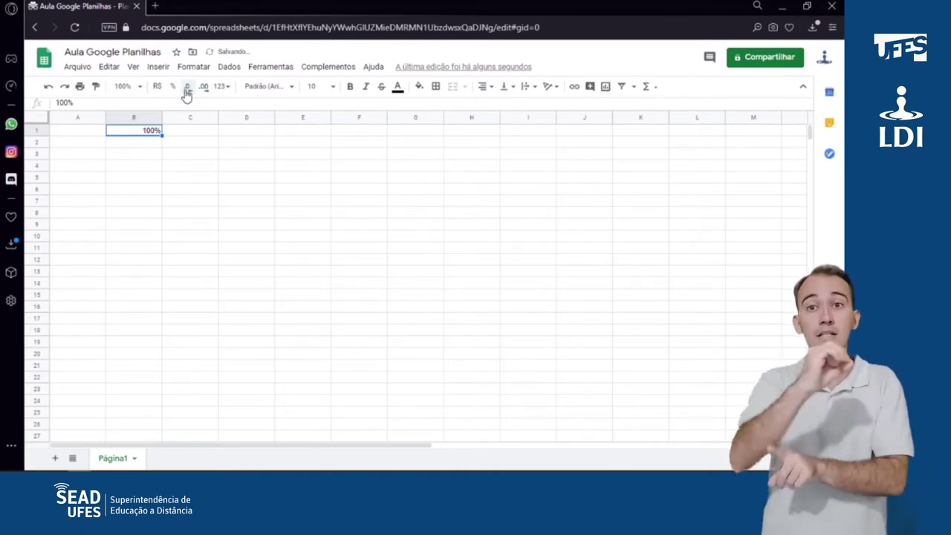
# - Try the Número, Científico and Moeda number formats on cell B1
pyautogui.click(220, 86)
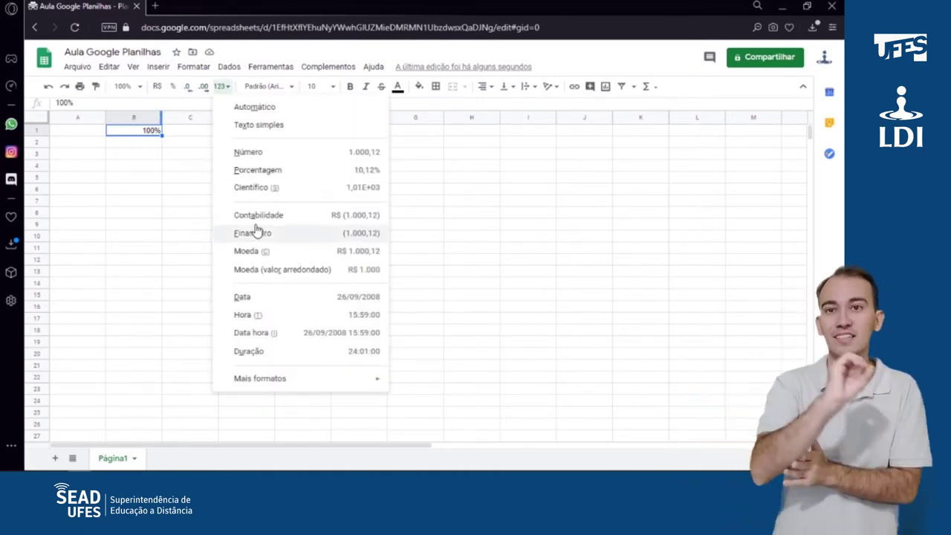
pyautogui.click(261, 153)
pyautogui.click(220, 86)
pyautogui.click(270, 187)
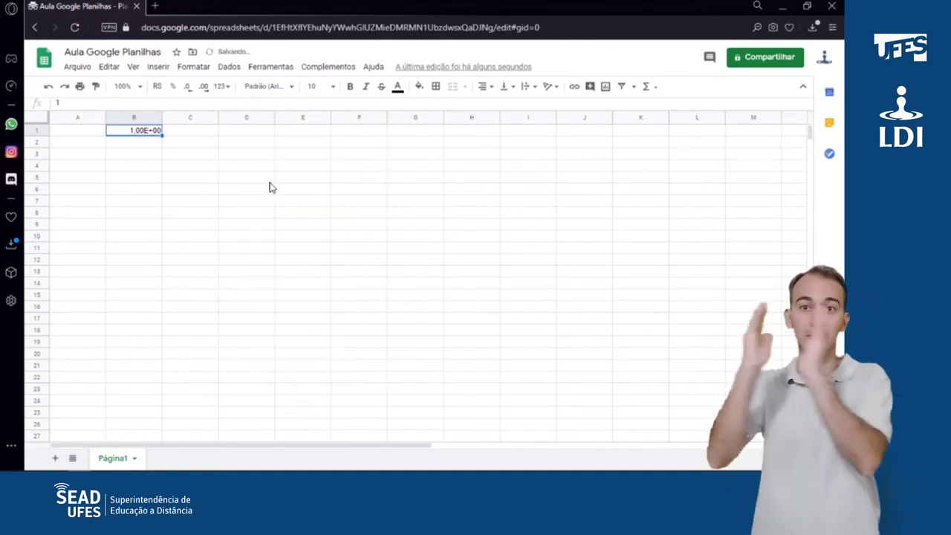
pyautogui.click(221, 86)
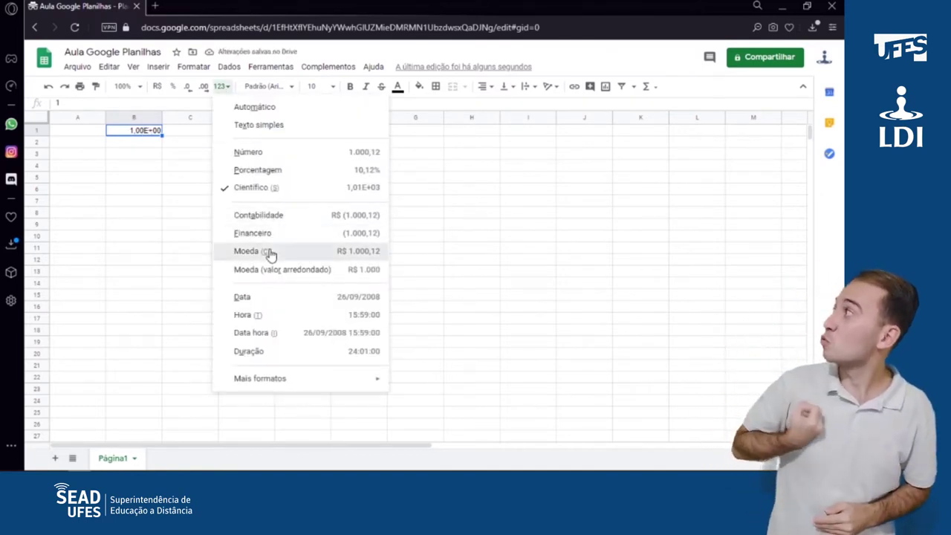
pyautogui.click(269, 253)
# - Try the Hora format and the Data format on cell B1
pyautogui.click(221, 86)
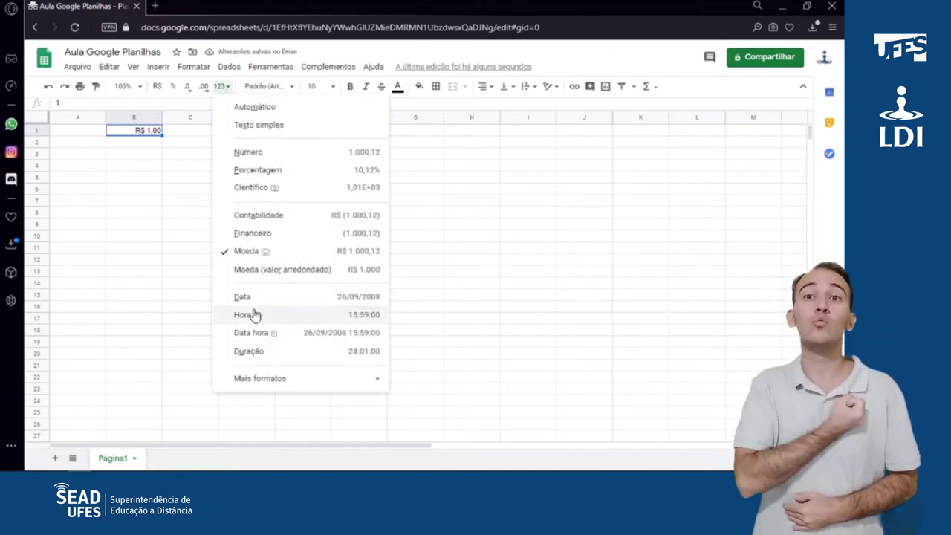
pyautogui.click(245, 314)
pyautogui.click(221, 86)
pyautogui.click(245, 297)
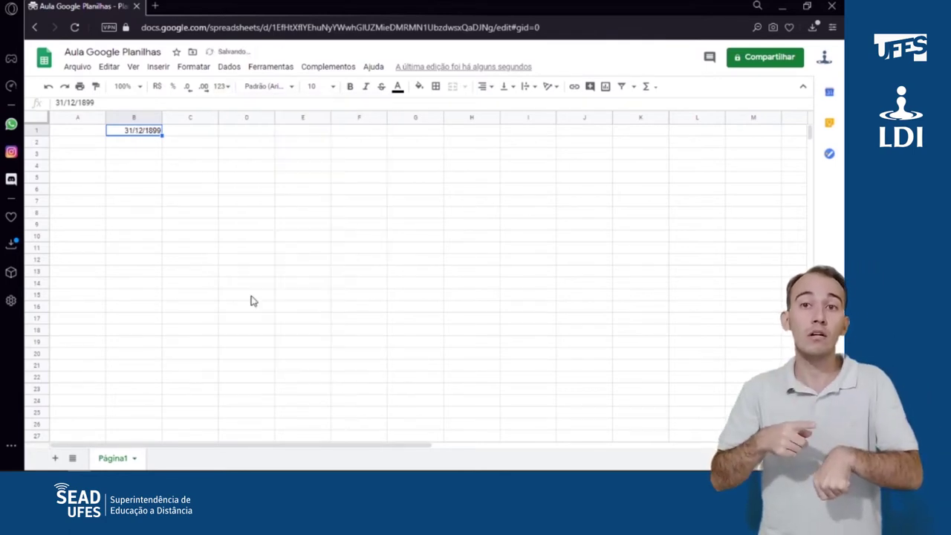
# - Apply the Data hora format to cell B1 and change it to the Hora format
pyautogui.click(223, 87)
pyautogui.click(267, 342)
pyautogui.click(220, 86)
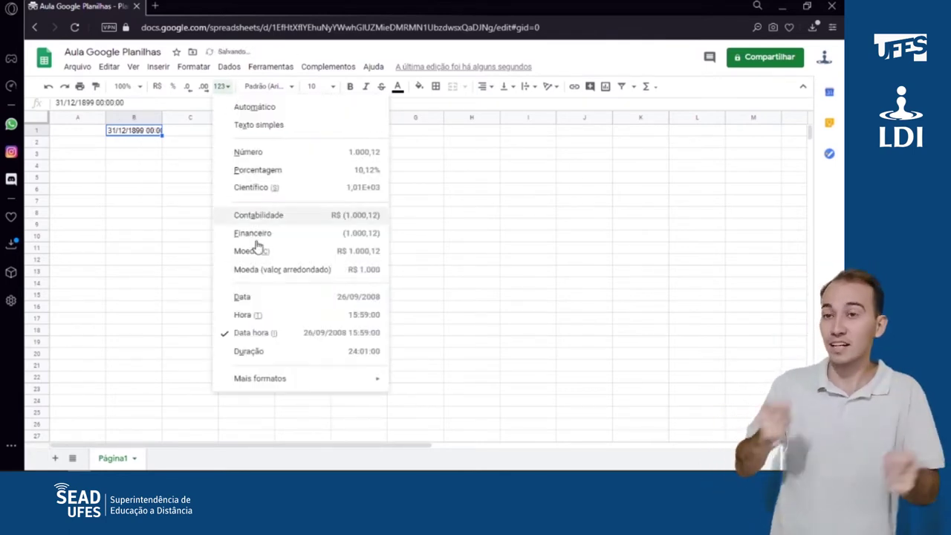
pyautogui.click(264, 316)
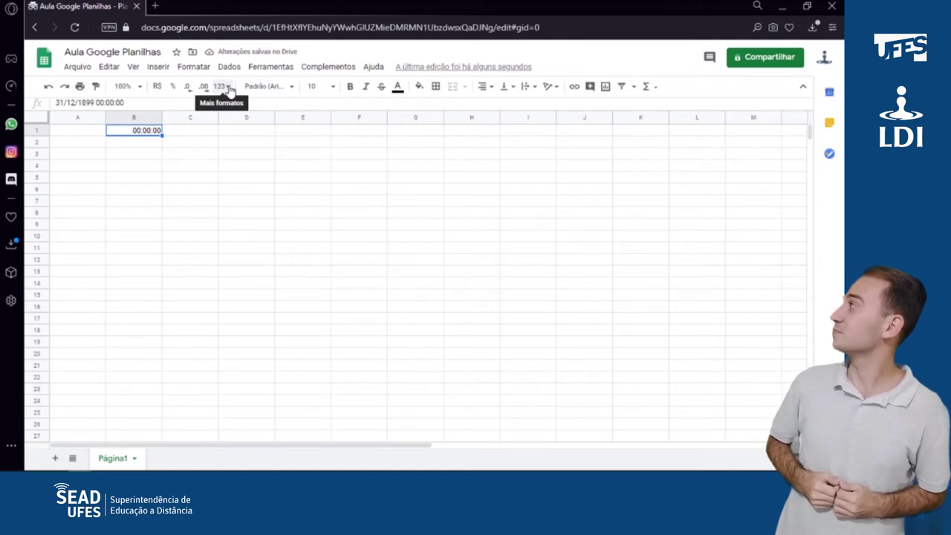
# - Change the font of cell B1 to Oswald and its font size to 18
pyautogui.click(223, 87)
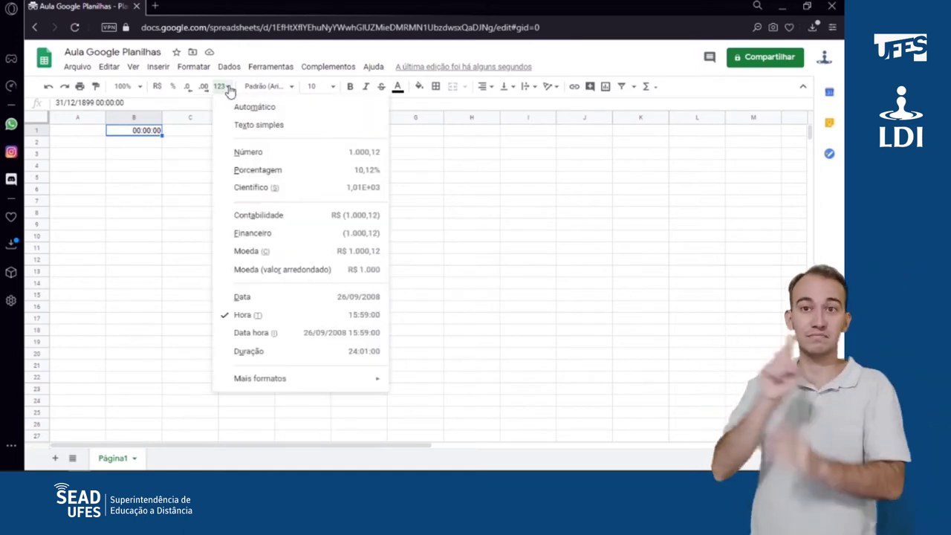
pyautogui.click(229, 90)
pyautogui.click(291, 90)
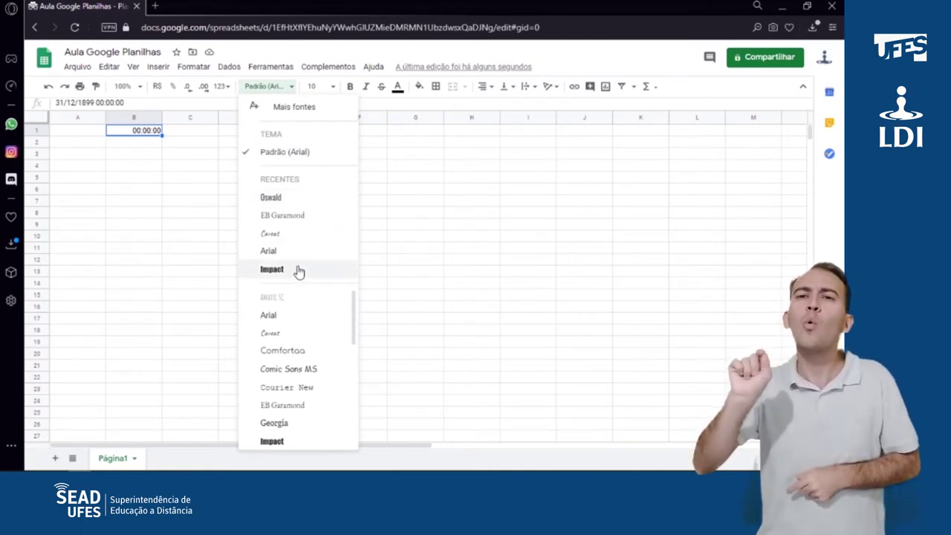
pyautogui.click(296, 199)
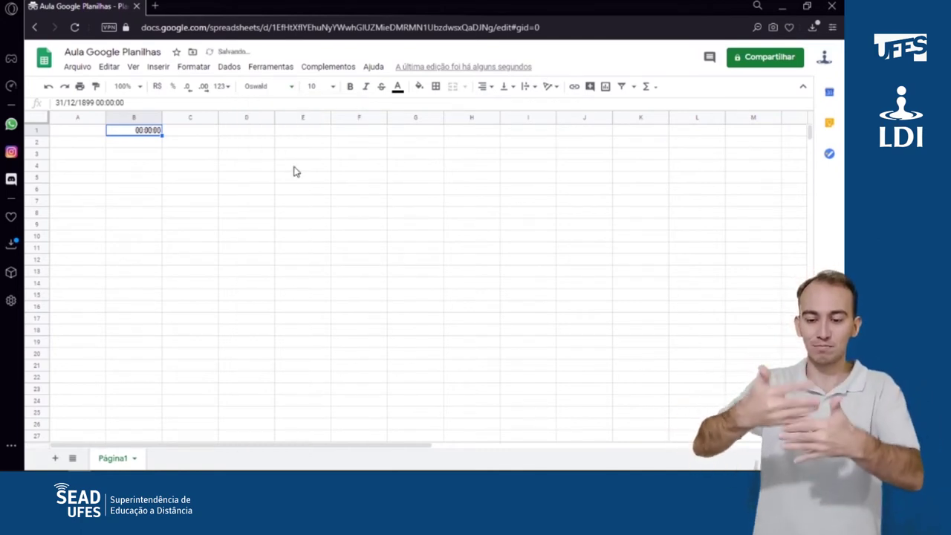
pyautogui.click(333, 88)
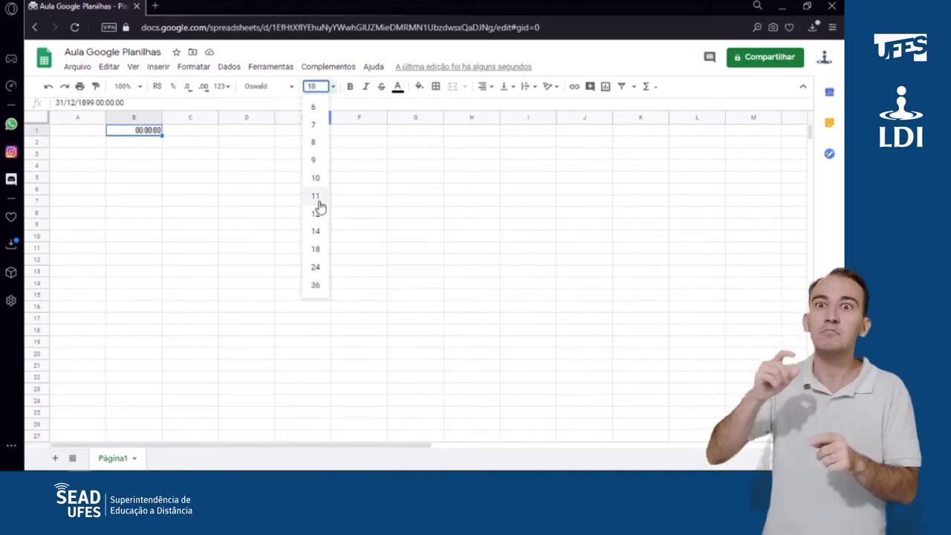
pyautogui.click(315, 249)
# - Try bold and italic formatting on cell B1 and undo both
pyautogui.click(350, 88)
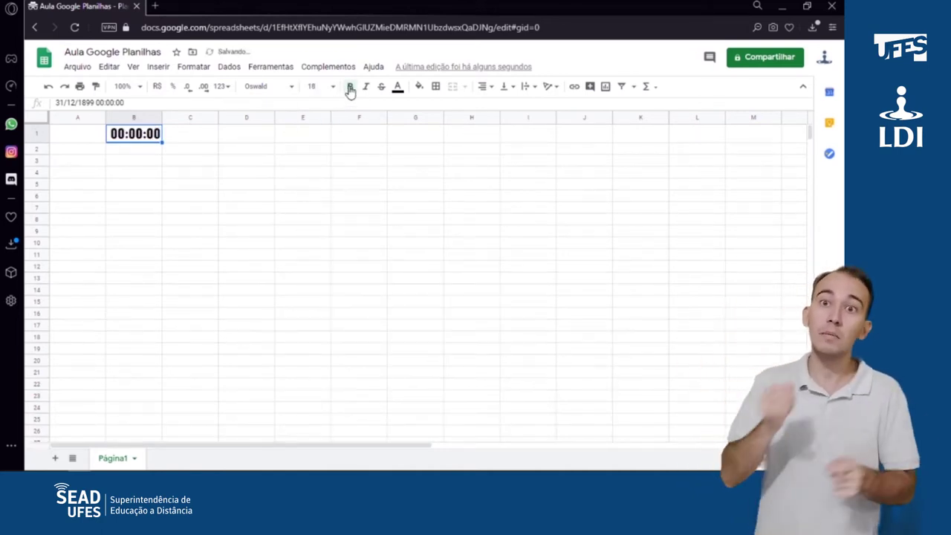
pyautogui.click(365, 87)
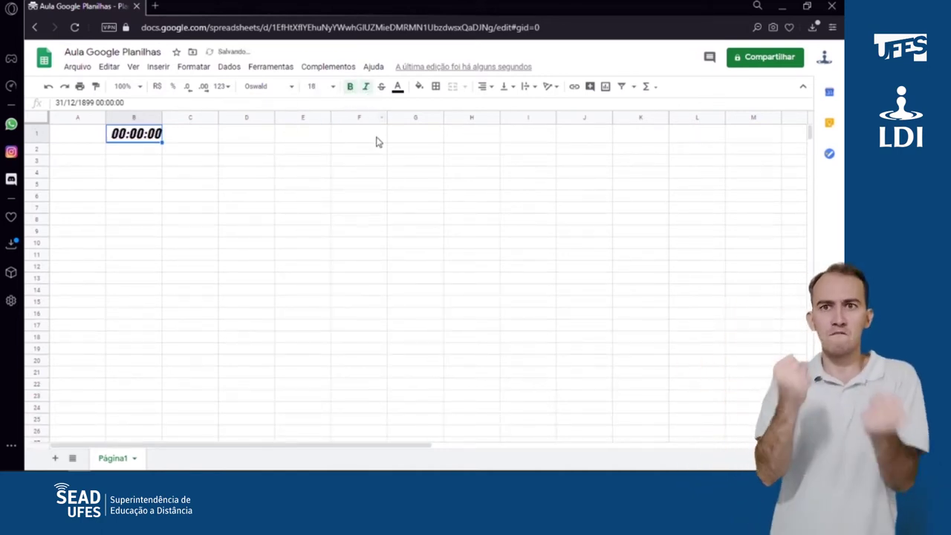
pyautogui.hotkey('ctrl', 'z')
pyautogui.hotkey('ctrl', 'z')
# - Set the text colour of cell B1 to green and its fill colour to golden yellow
pyautogui.click(398, 86)
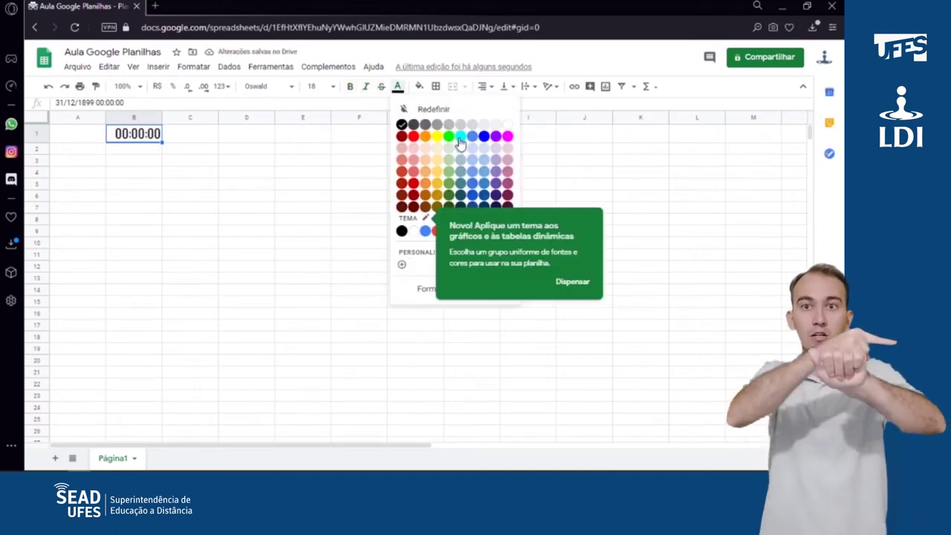
pyautogui.click(450, 184)
pyautogui.click(419, 87)
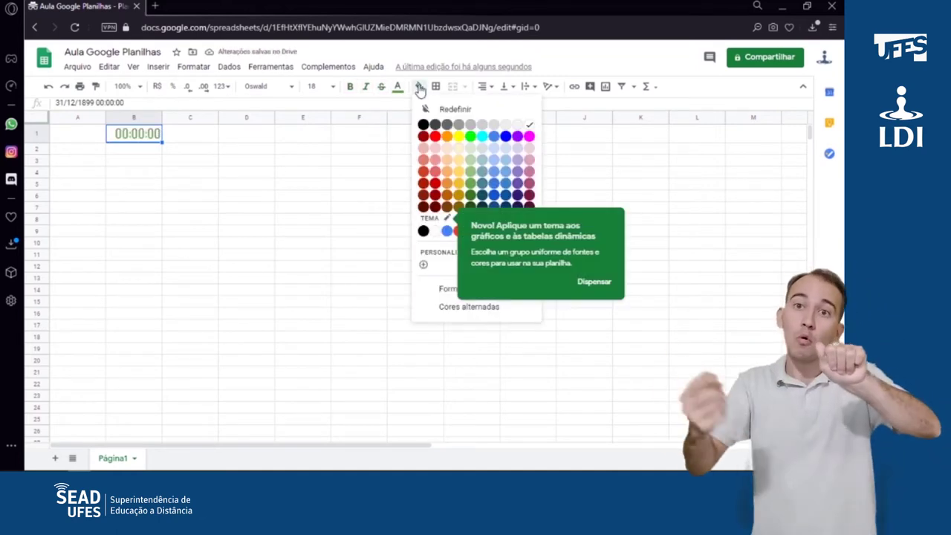
pyautogui.click(460, 186)
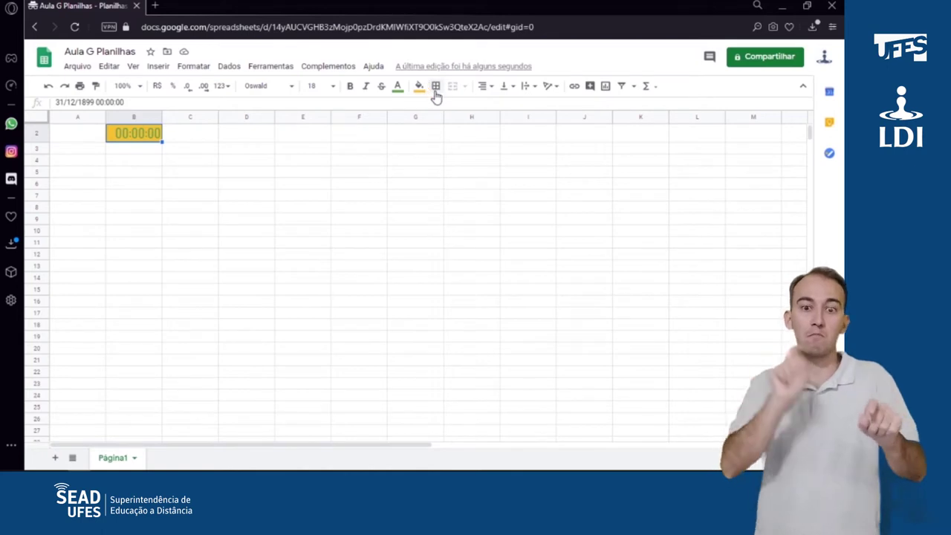
# - Apply all borders to the range C2:E5
pyautogui.click(435, 87)
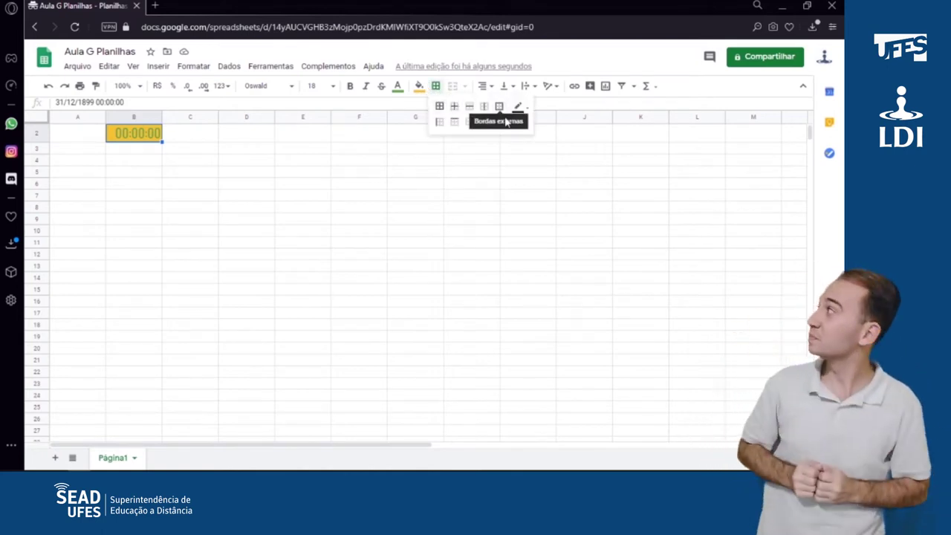
pyautogui.moveTo(199, 134); pyautogui.dragTo(297, 180)
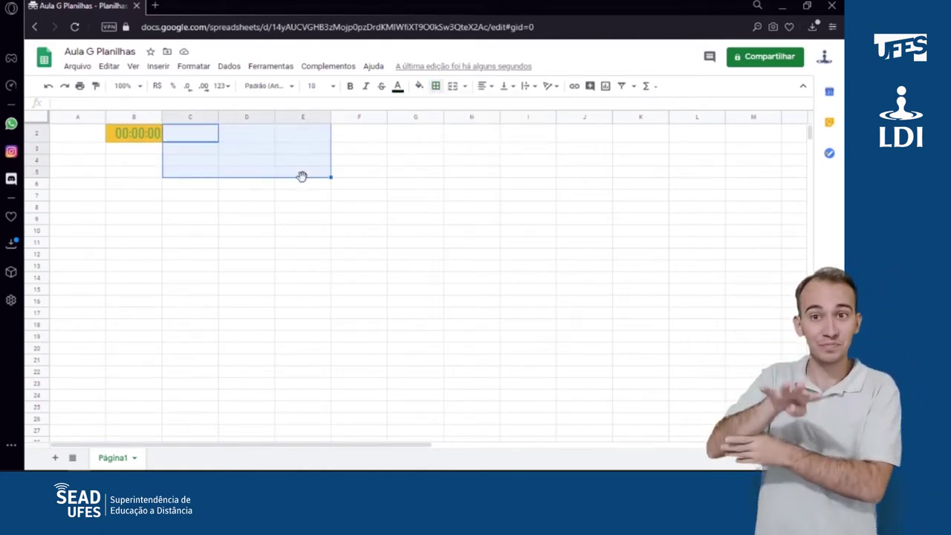
pyautogui.click(436, 85)
pyautogui.click(440, 104)
pyautogui.click(411, 136)
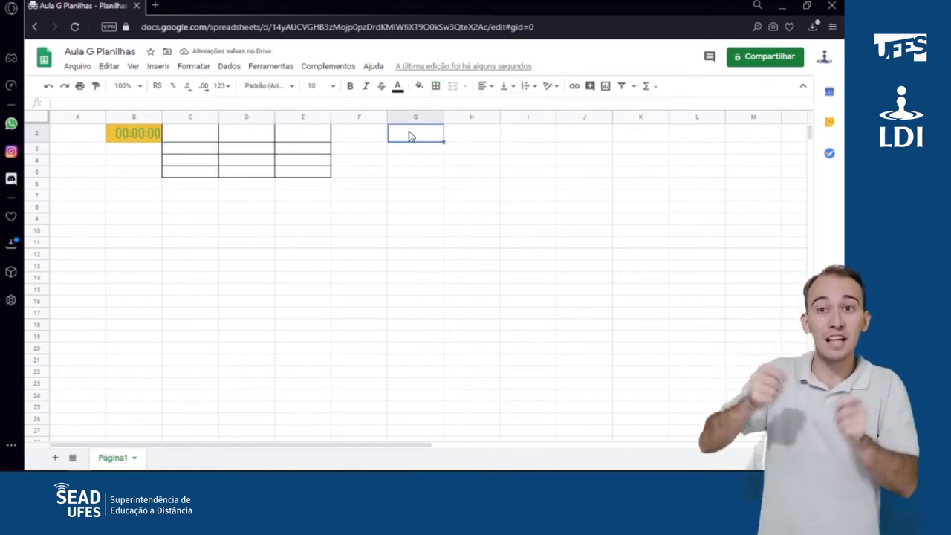
# - Apply inner borders to the range G2:H5 and outer borders to the range J2:K4
pyautogui.moveTo(411, 136); pyautogui.dragTo(469, 176)
pyautogui.click(436, 85)
pyautogui.click(455, 107)
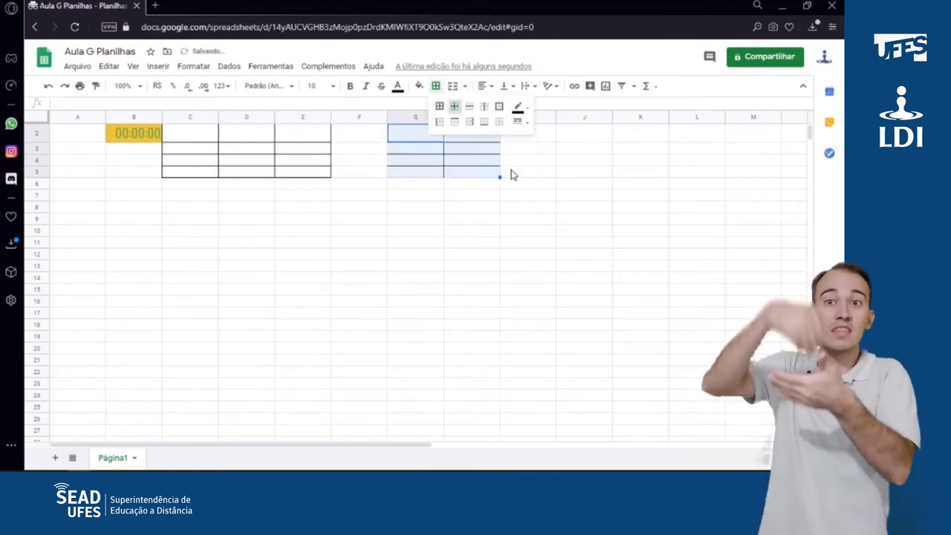
pyautogui.moveTo(584, 133); pyautogui.dragTo(632, 167)
pyautogui.click(435, 86)
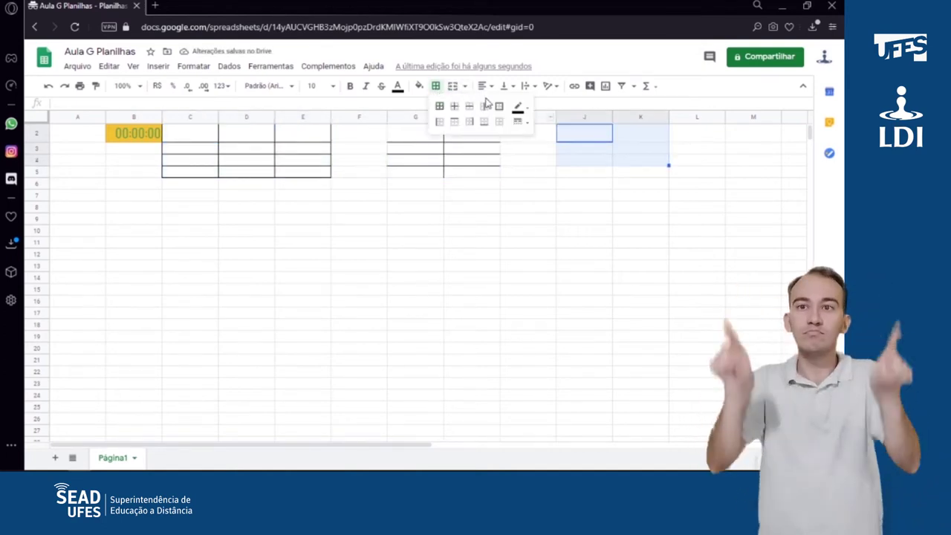
pyautogui.click(500, 108)
# - Recolour all borders of C2:E5 blue and change their style to a thicker solid line
pyautogui.moveTo(190, 133); pyautogui.dragTo(330, 176)
pyautogui.click(435, 86)
pyautogui.click(519, 107)
pyautogui.click(578, 194)
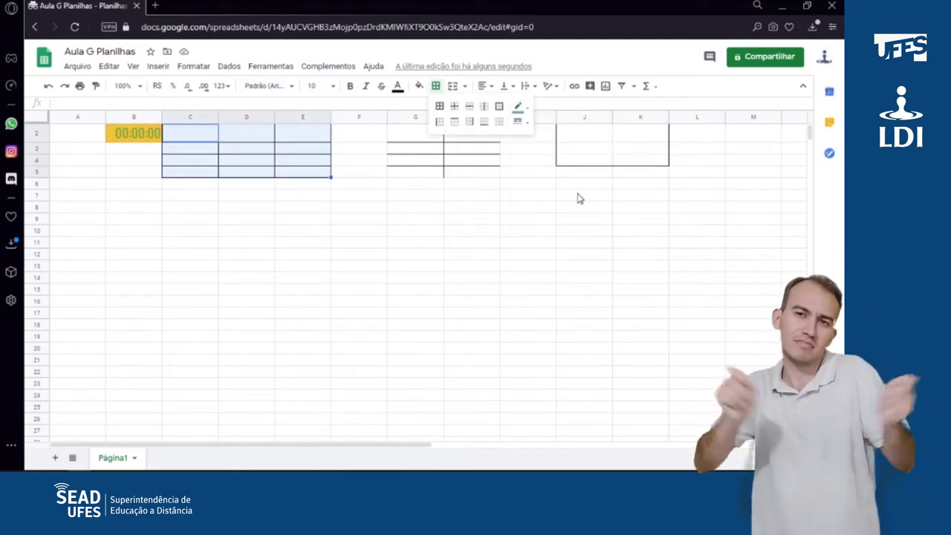
pyautogui.click(440, 106)
pyautogui.click(518, 121)
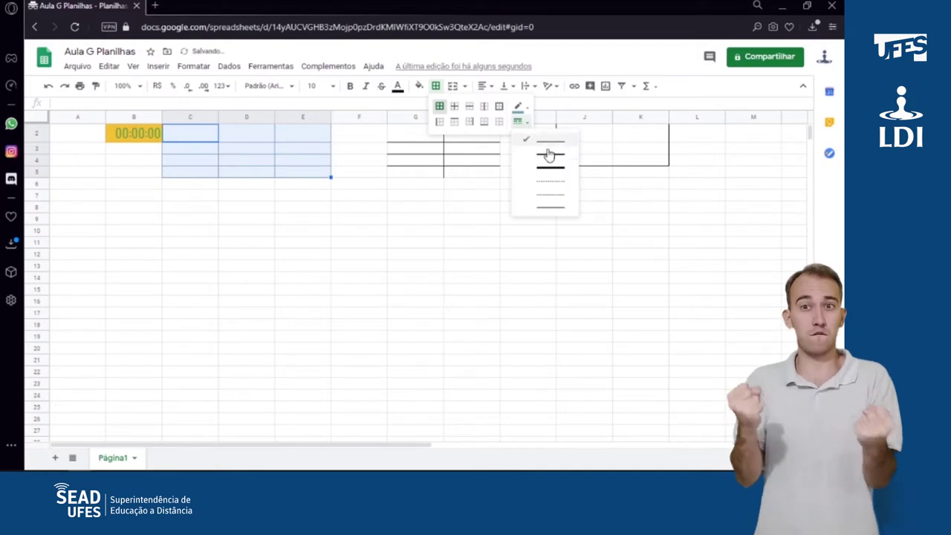
pyautogui.click(547, 160)
pyautogui.click(359, 133)
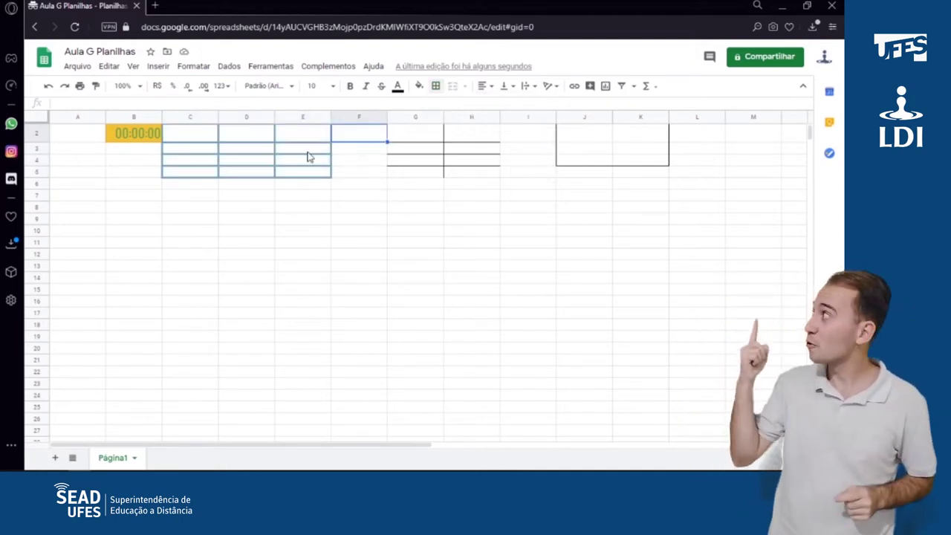
# - Try merging the range C2:E5 into a single cell and undo the merge
pyautogui.moveTo(209, 135); pyautogui.dragTo(314, 174)
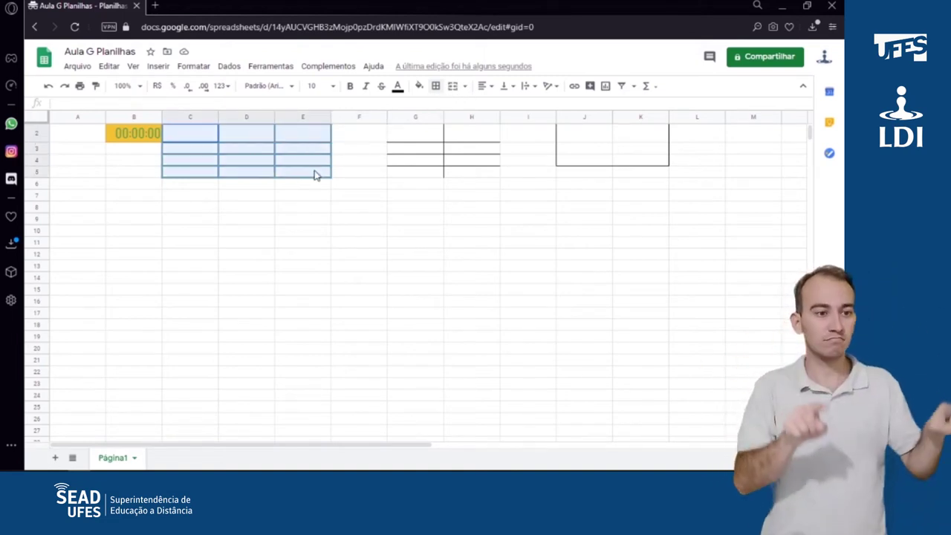
pyautogui.click(453, 89)
pyautogui.click(285, 245)
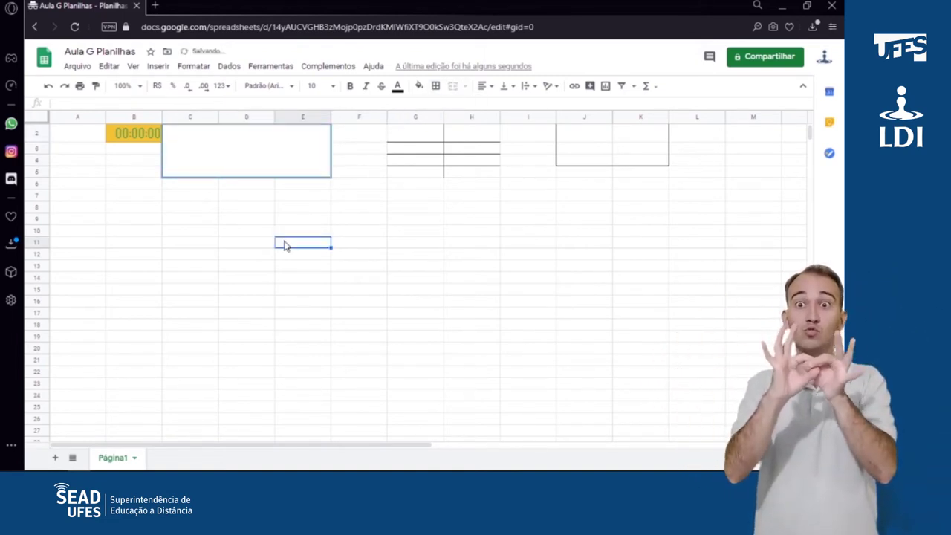
pyautogui.hotkey('ctrl', 'z')
# - Enter the text "abc" in cell C2
pyautogui.click(205, 141)
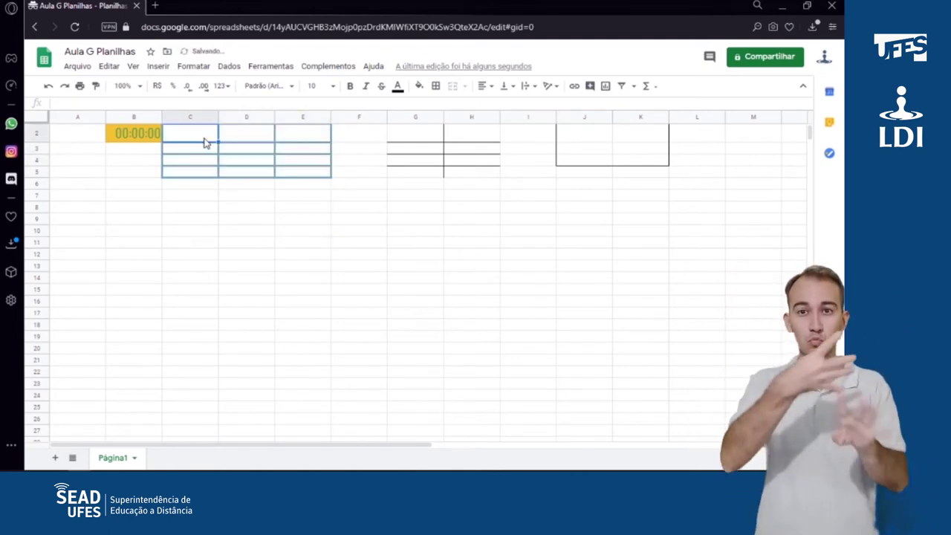
pyautogui.write('abc')
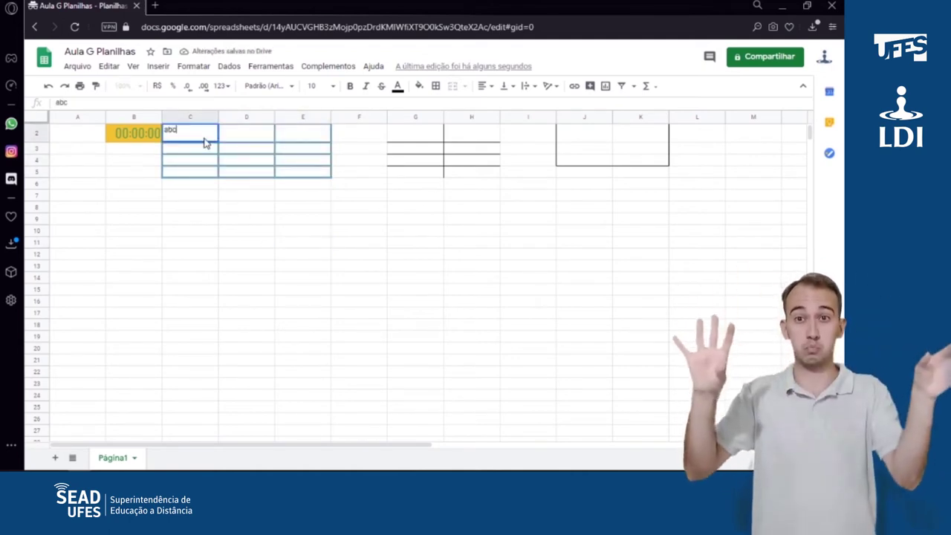
pyautogui.click(121, 165)
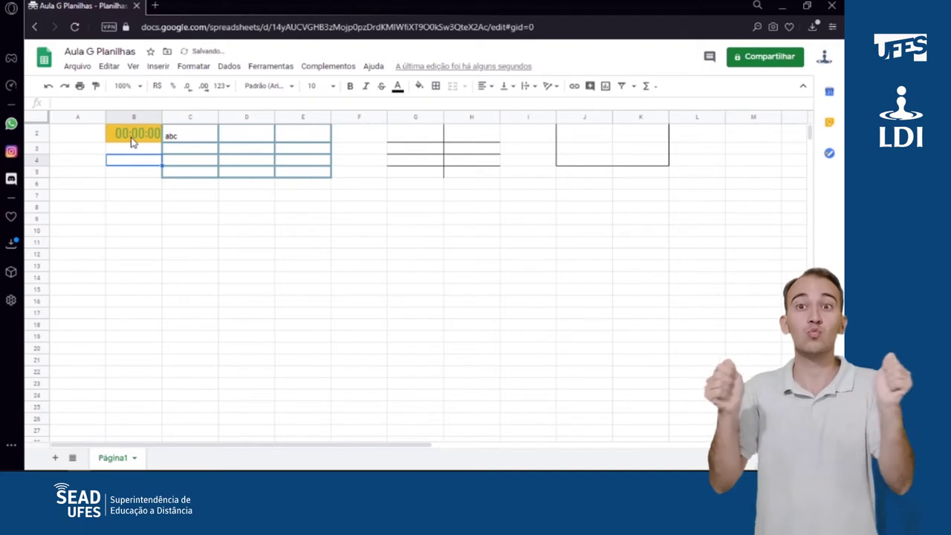
# - Try merging cells B2 and C2, accepting that only the upper-left value is kept
pyautogui.moveTo(133, 142); pyautogui.dragTo(196, 140)
pyautogui.click(452, 87)
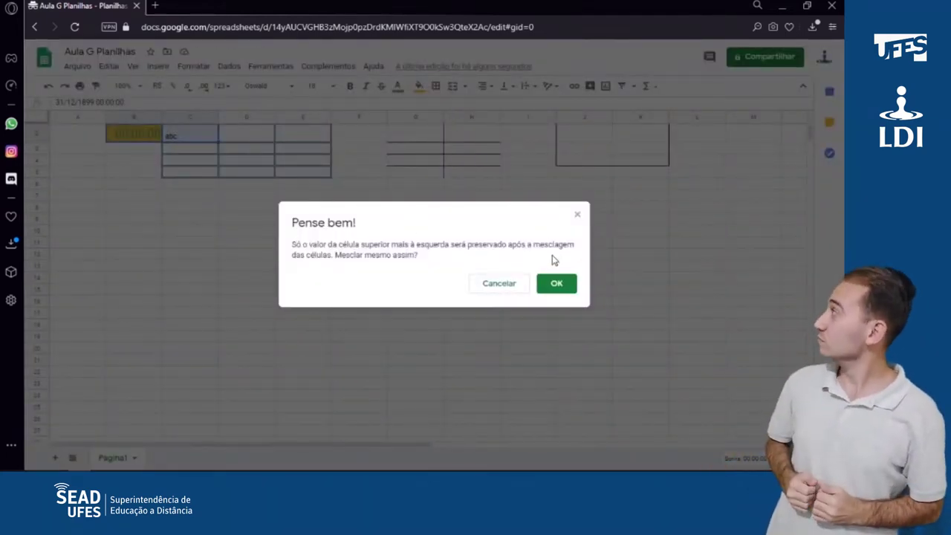
pyautogui.click(554, 283)
pyautogui.click(316, 222)
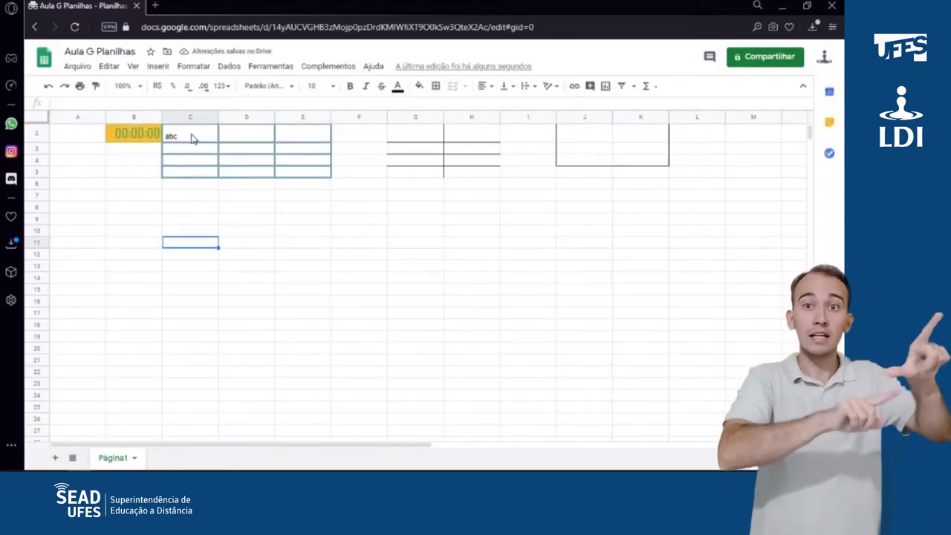
# - Try merging the range C2:E5 horizontally
pyautogui.moveTo(225, 136); pyautogui.dragTo(310, 176)
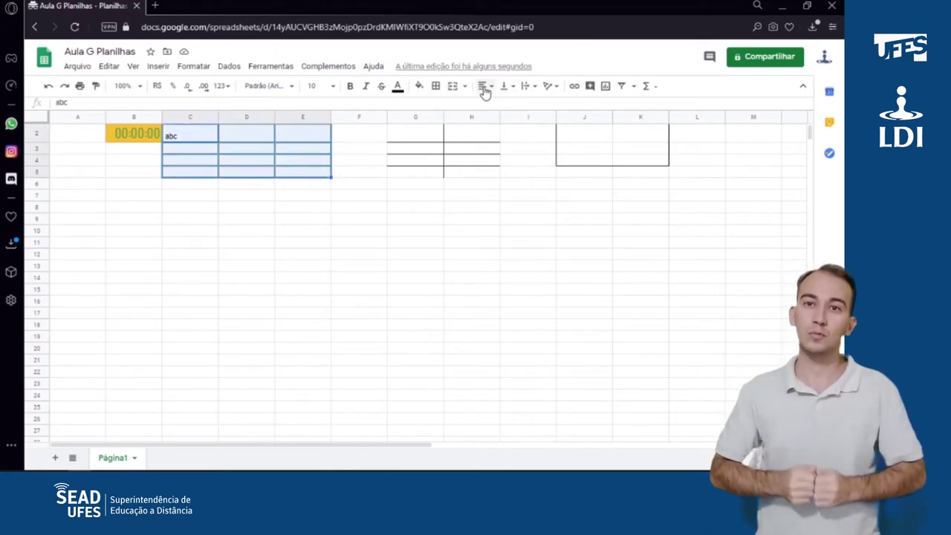
pyautogui.click(512, 89)
pyautogui.click(463, 86)
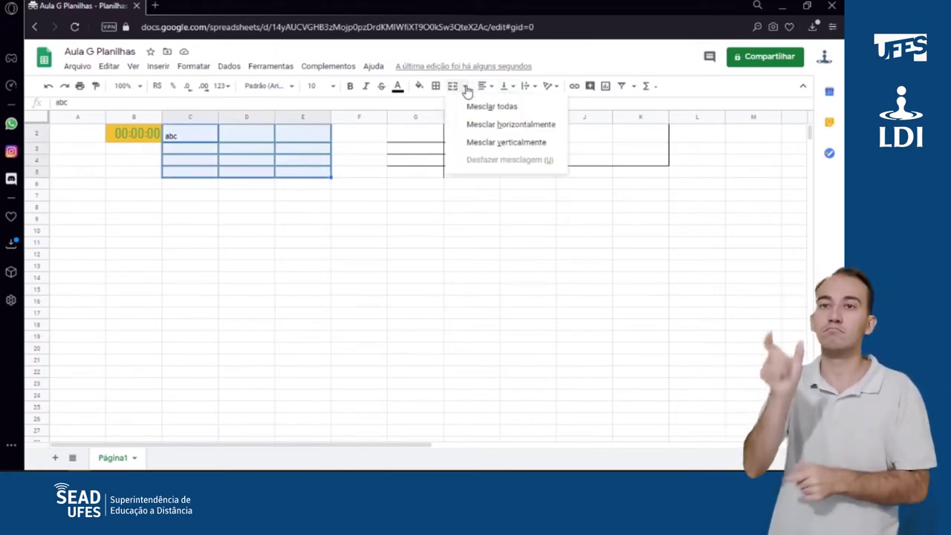
pyautogui.click(485, 126)
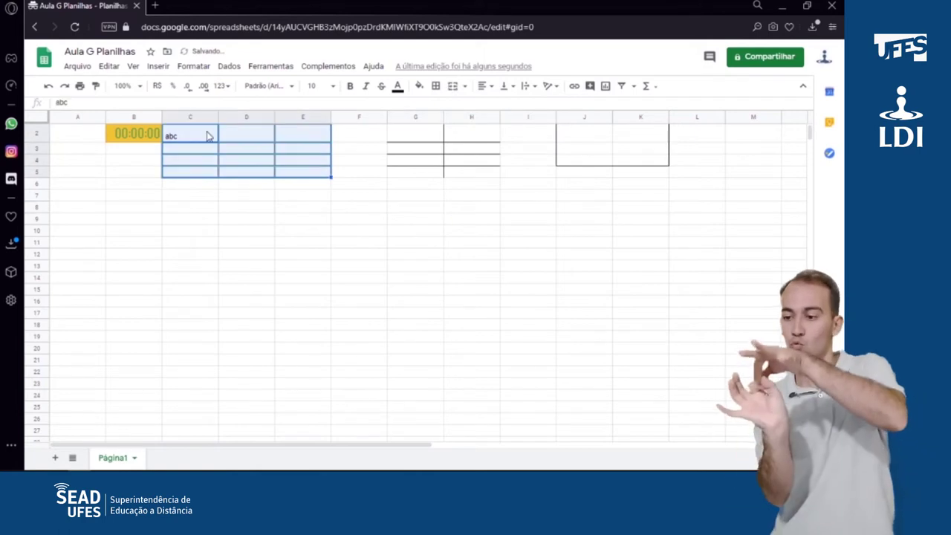
# - Merge the range C2:E5 vertically and unmerge it again
pyautogui.click(465, 86)
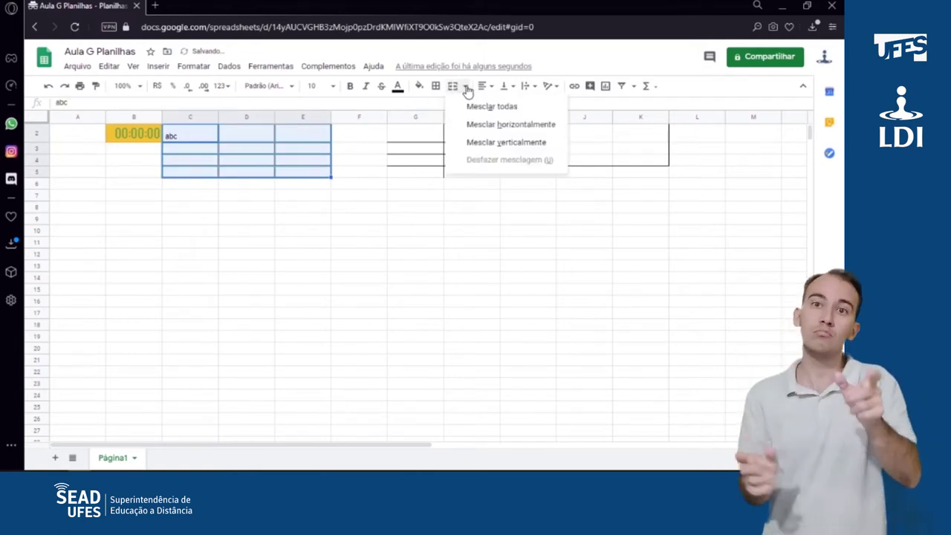
pyautogui.click(484, 142)
pyautogui.click(324, 200)
pyautogui.moveTo(319, 163); pyautogui.dragTo(206, 161)
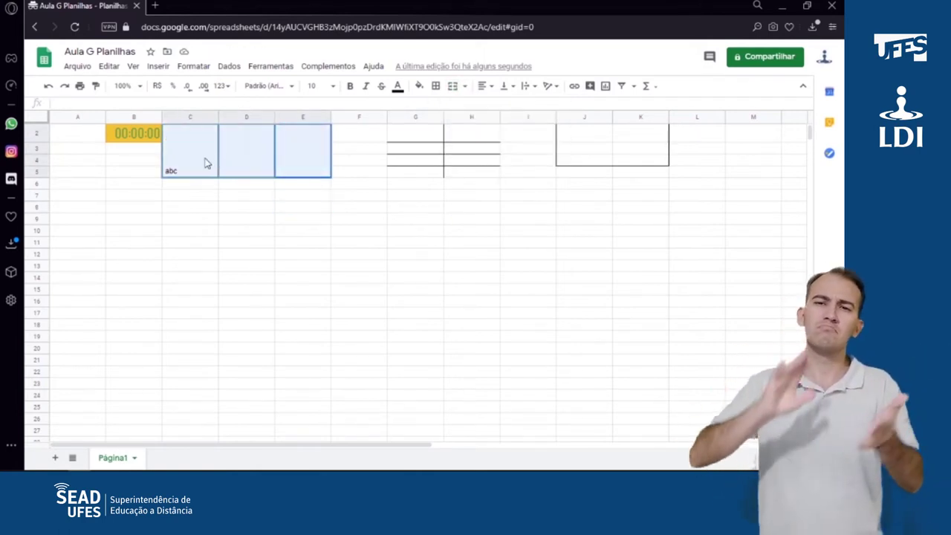
pyautogui.click(465, 87)
pyautogui.click(498, 159)
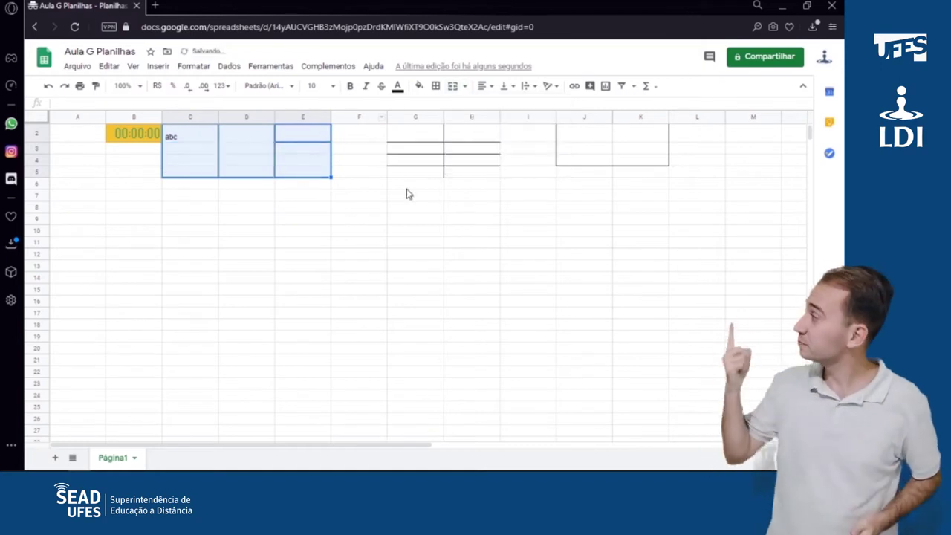
pyautogui.click(214, 212)
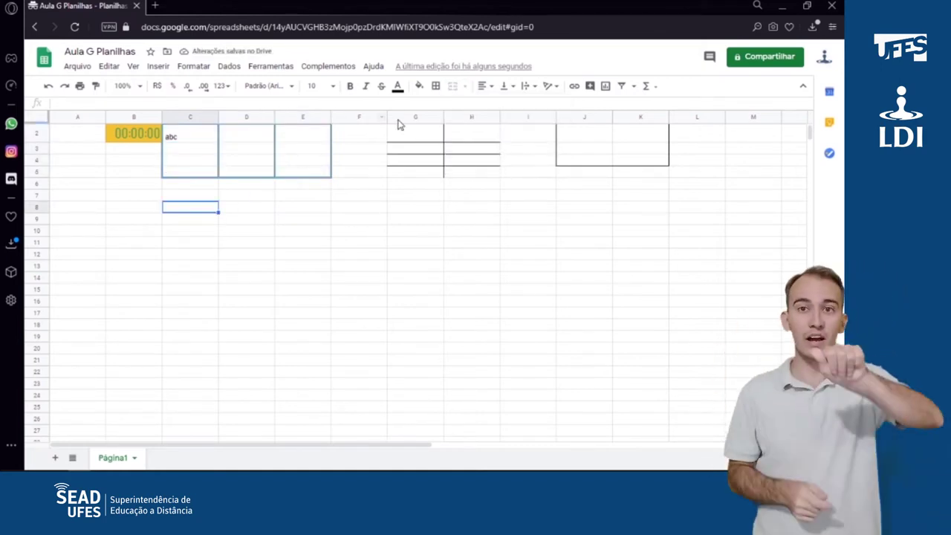
# - Try centre horizontal alignment on cell C2 and return it to left alignment
pyautogui.click(199, 137)
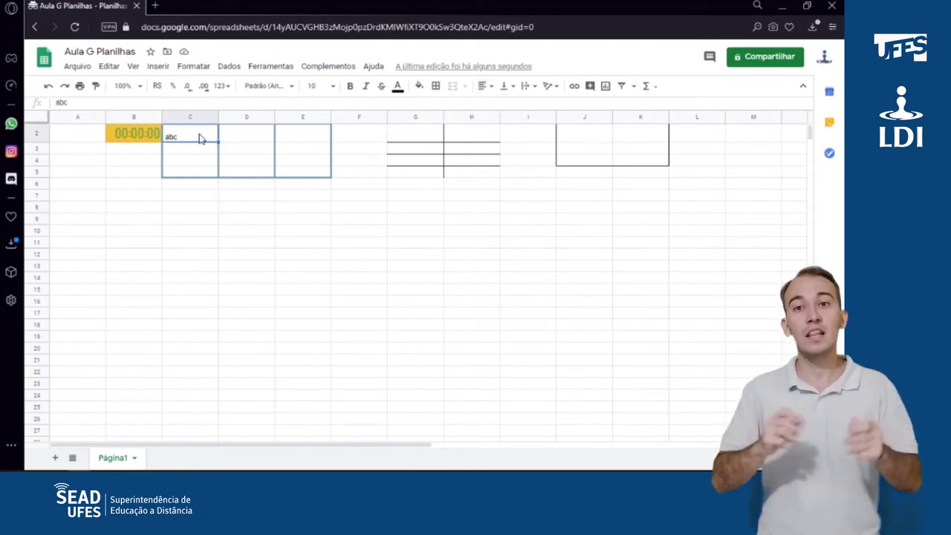
pyautogui.click(491, 86)
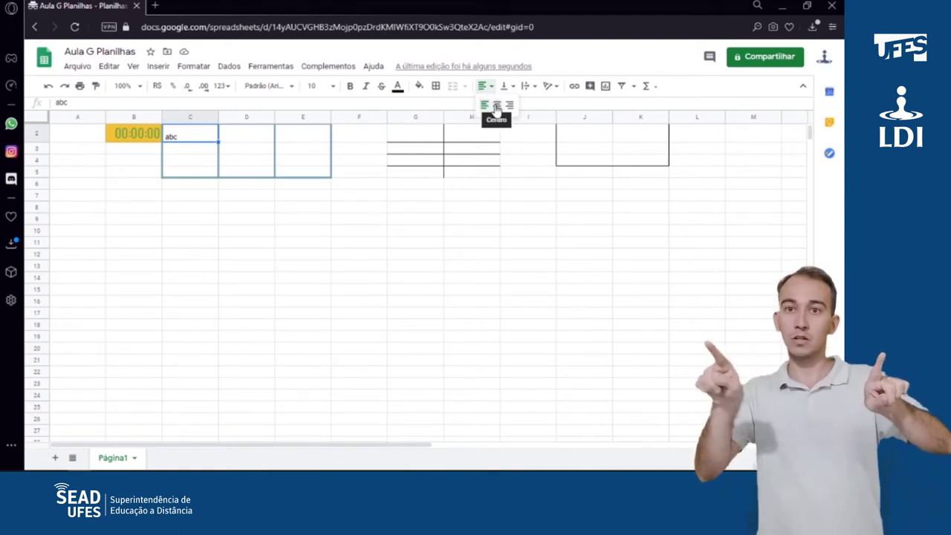
pyautogui.click(497, 107)
pyautogui.click(484, 86)
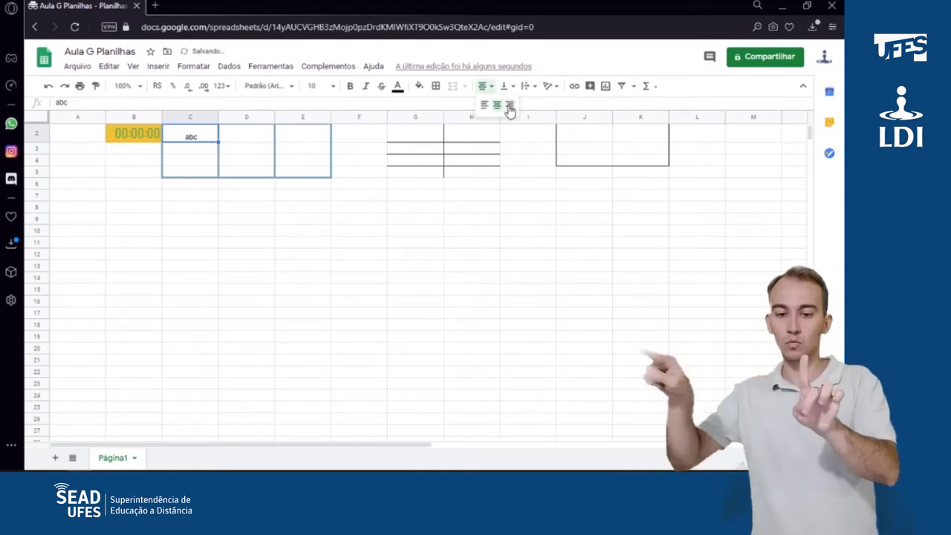
pyautogui.click(484, 107)
# - Try top and middle vertical alignment on cell C2 and return it to bottom alignment
pyautogui.click(513, 86)
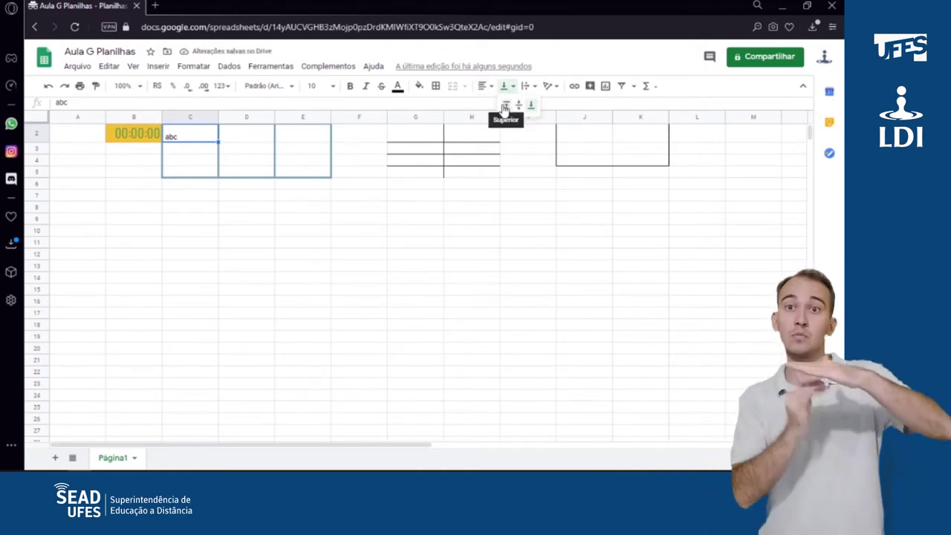
pyautogui.click(507, 105)
pyautogui.click(505, 87)
pyautogui.click(518, 107)
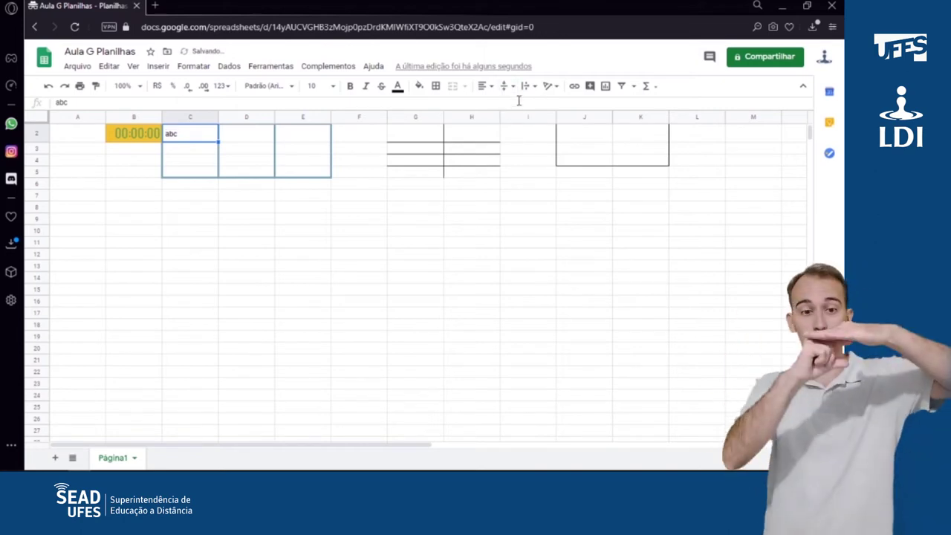
pyautogui.click(505, 86)
pyautogui.click(531, 106)
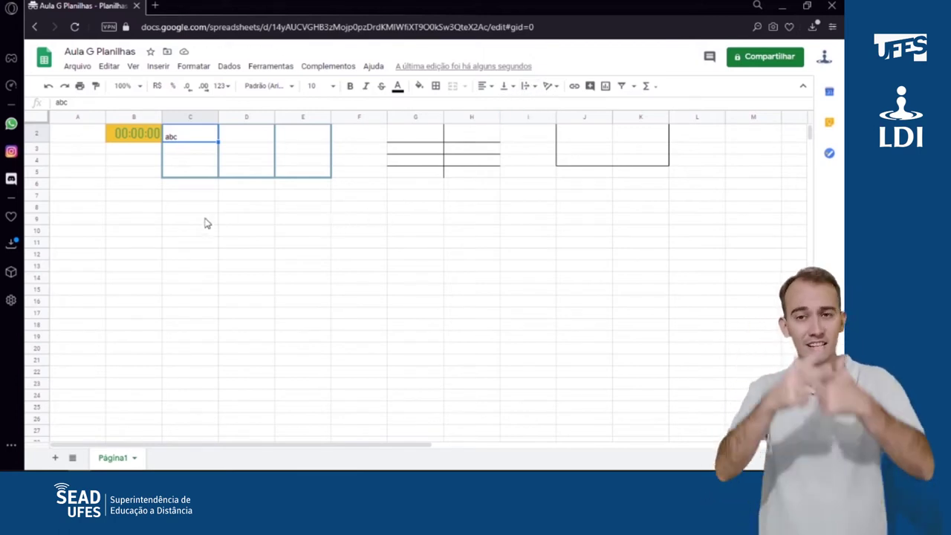
# - Enter a long Lorem ipsum paragraph in cell B8
pyautogui.click(146, 208)
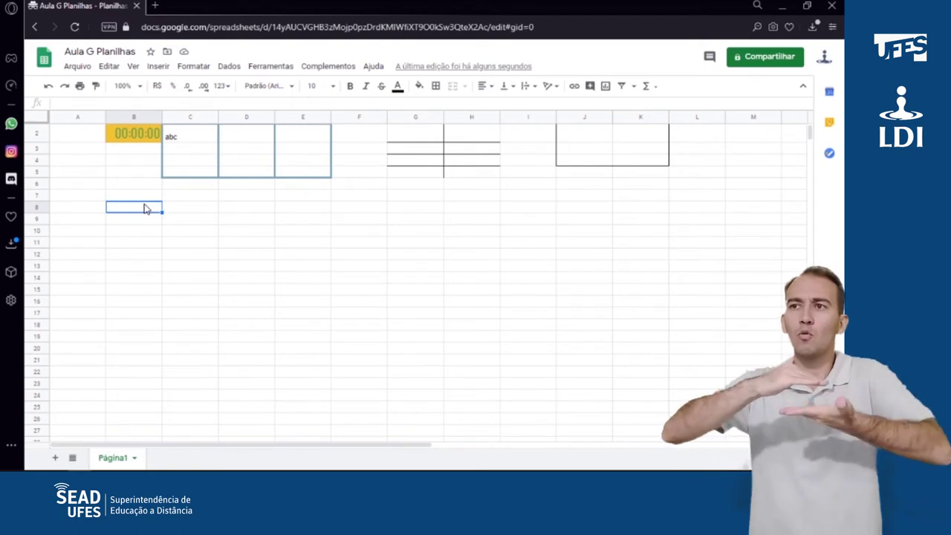
pyautogui.write('Lorem ipsum dolor sit amet, consectetur adipiscing elit. Ut pretium ipsum sed maximus elementum. Praesent ultricies sagittis aliquet. Sed sed congue turpis. Nullam euismod semper erat quis finibus. Nunc varius.')
pyautogui.click(157, 232)
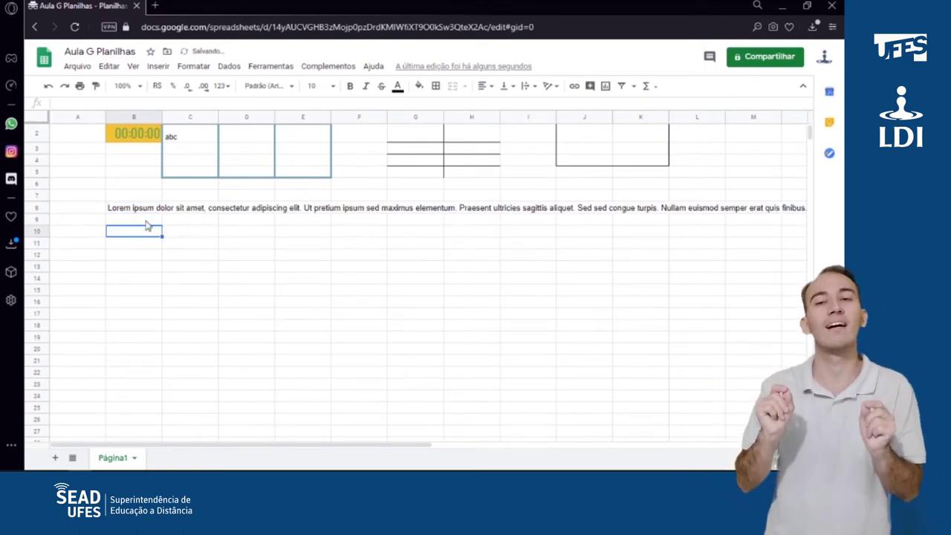
# - Try wrapping the long text in cell B8, switch it to clipped overflow, and check the cell's full content
pyautogui.click(148, 211)
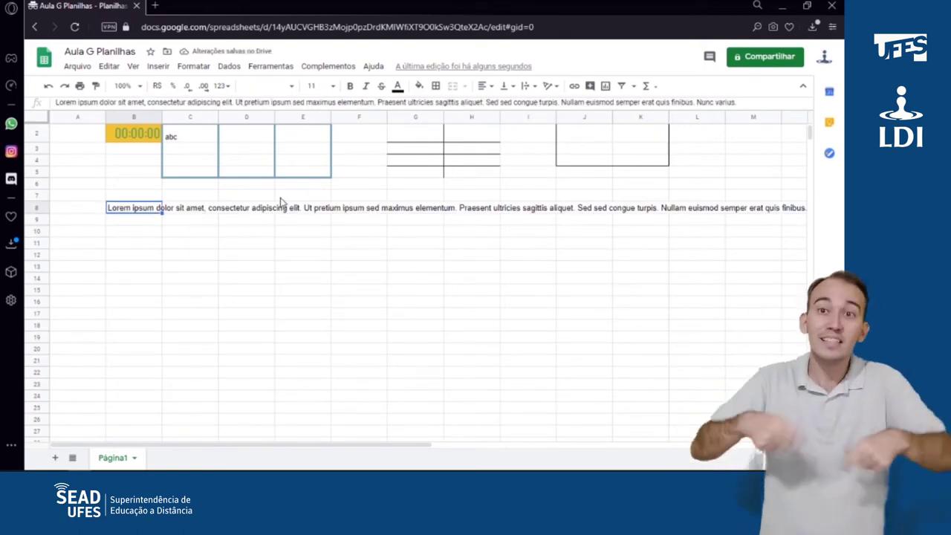
pyautogui.click(527, 85)
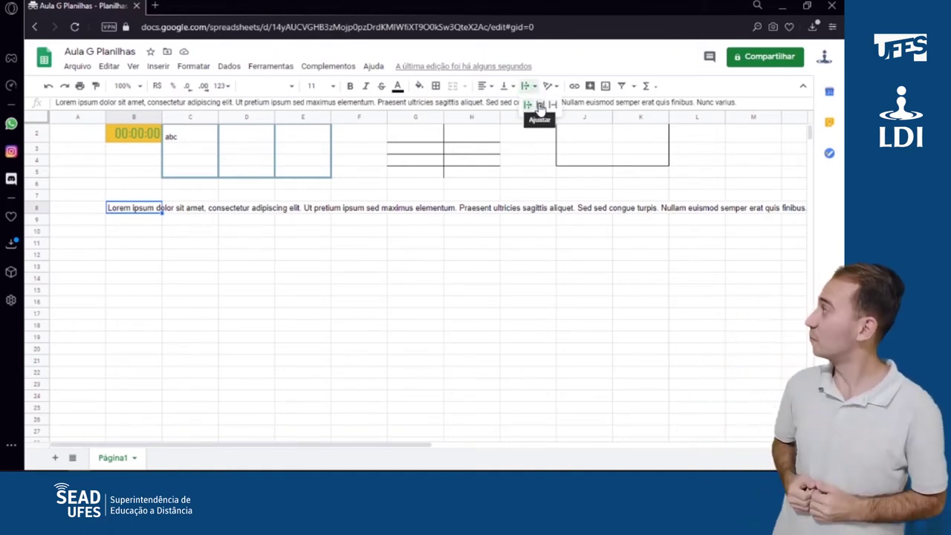
pyautogui.click(541, 105)
pyautogui.click(528, 85)
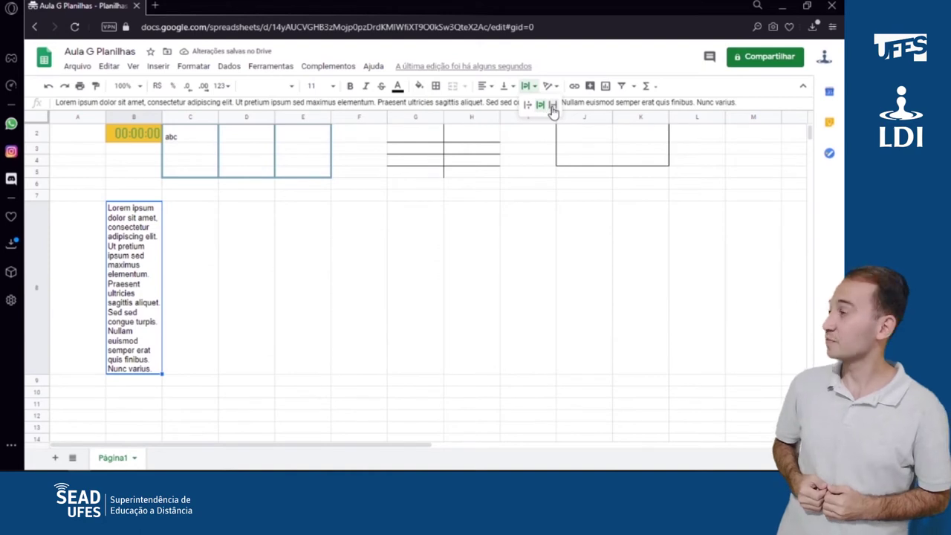
pyautogui.click(554, 105)
pyautogui.click(351, 267)
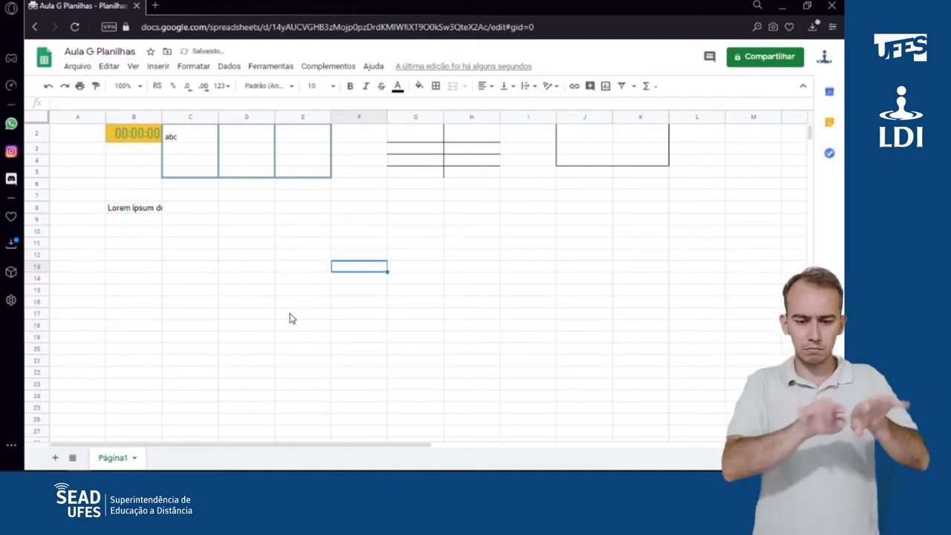
pyautogui.doubleClick(152, 214)
pyautogui.click(201, 293)
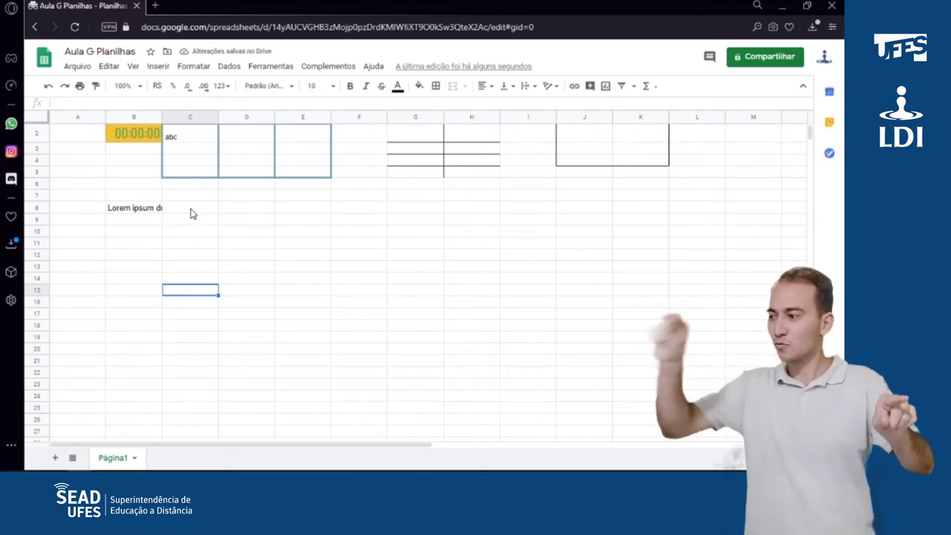
# - Try the tilt up, rotate up and rotate down text rotations on cell C2 and return it to no rotation
pyautogui.click(183, 139)
pyautogui.click(549, 87)
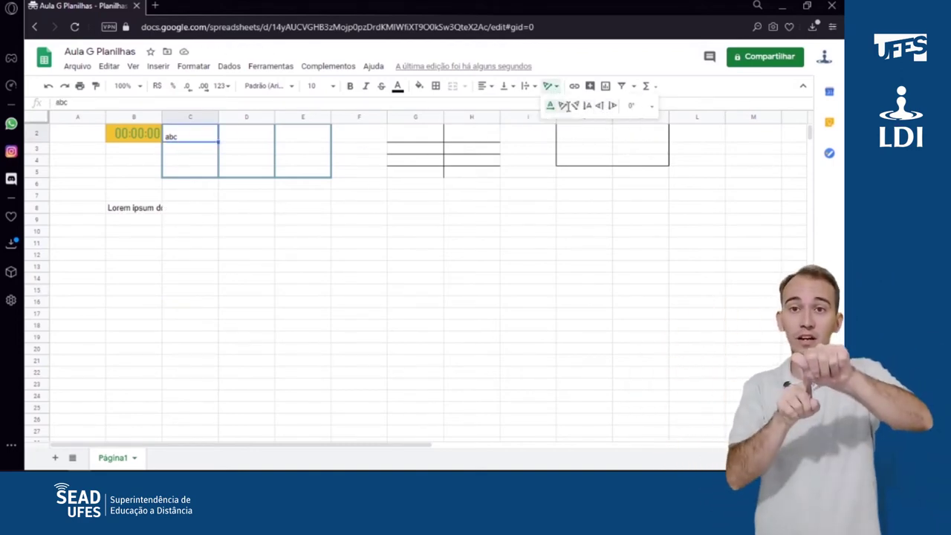
pyautogui.click(562, 106)
pyautogui.click(549, 87)
pyautogui.click(599, 110)
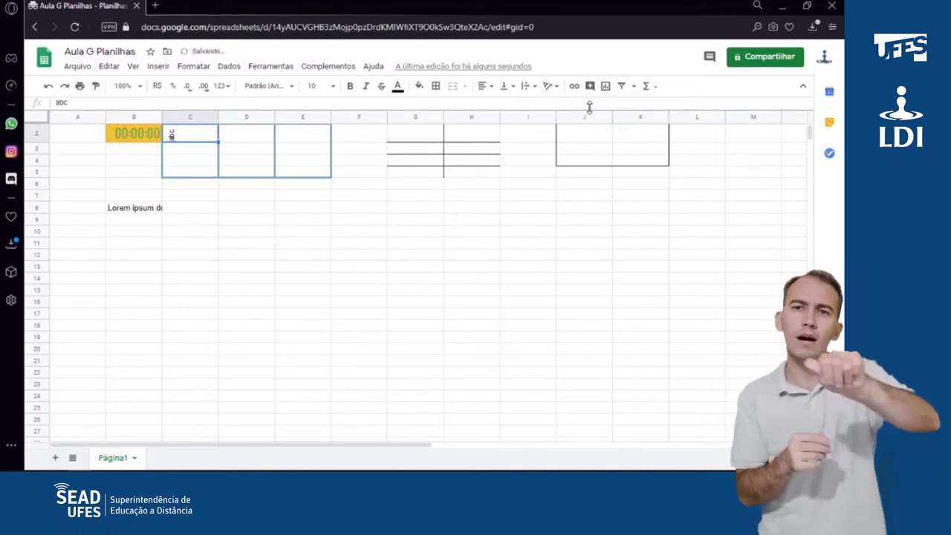
pyautogui.click(550, 85)
pyautogui.click(612, 107)
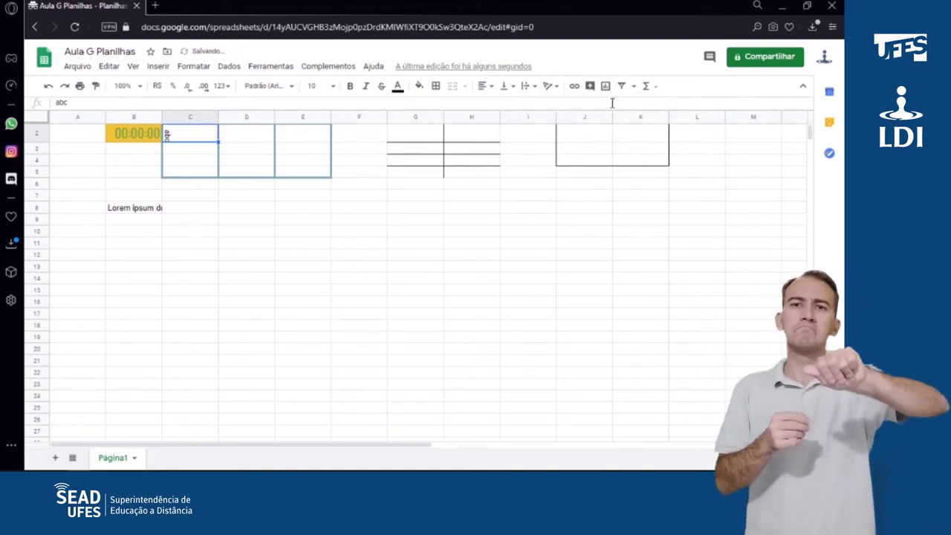
pyautogui.click(550, 86)
pyautogui.click(550, 104)
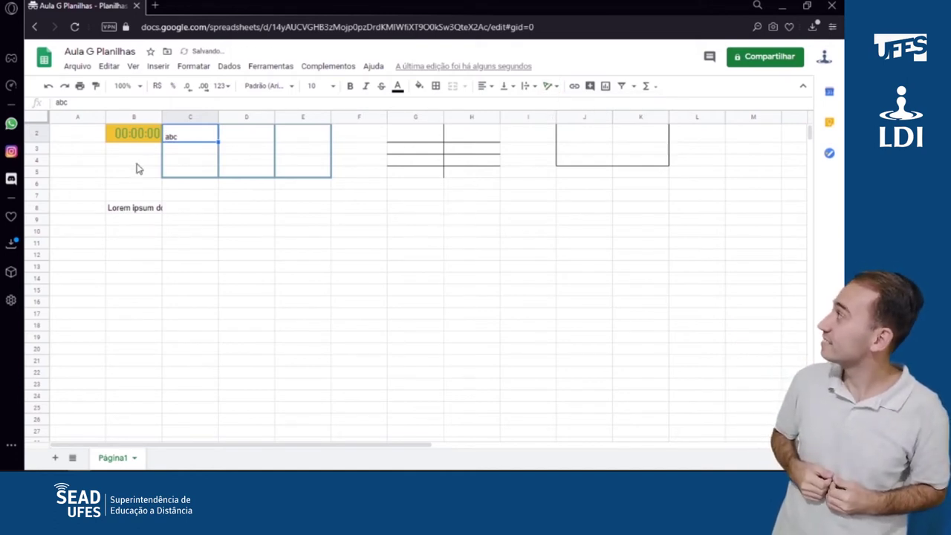
# - Remove all borders from the range B2:K8 and reset its text colour to the default
pyautogui.moveTo(132, 140); pyautogui.dragTo(510, 173)
pyautogui.click(436, 87)
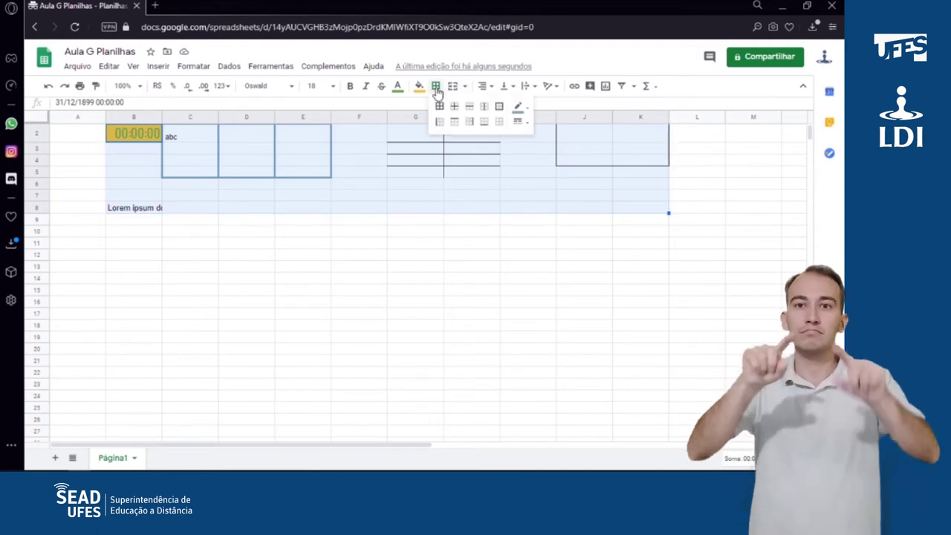
pyautogui.click(499, 123)
pyautogui.click(419, 86)
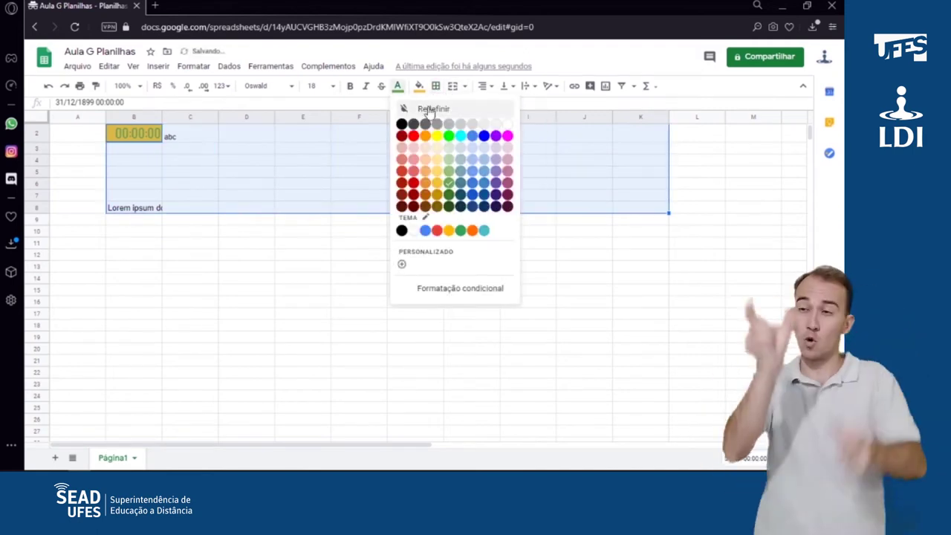
pyautogui.click(418, 107)
pyautogui.click(306, 160)
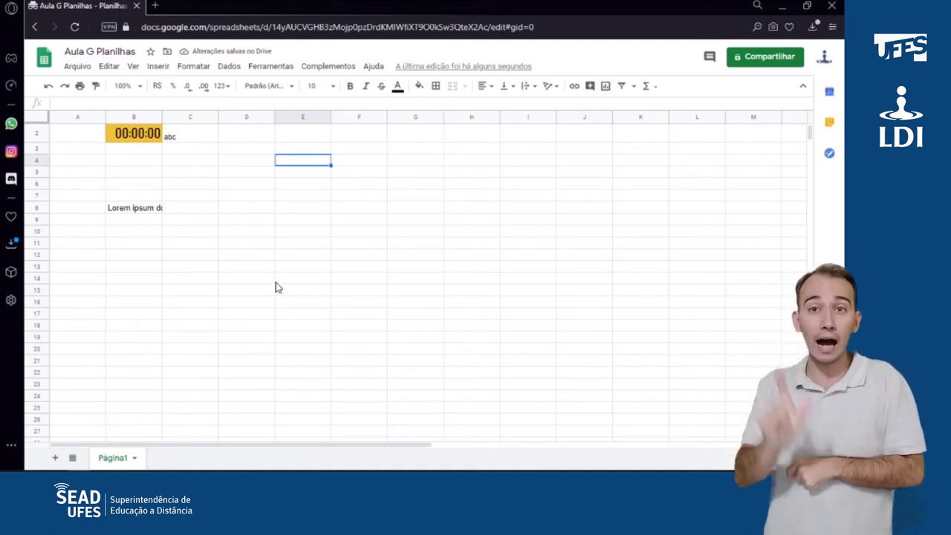
# - Insert a link to google.com in cell D2
pyautogui.click(259, 140)
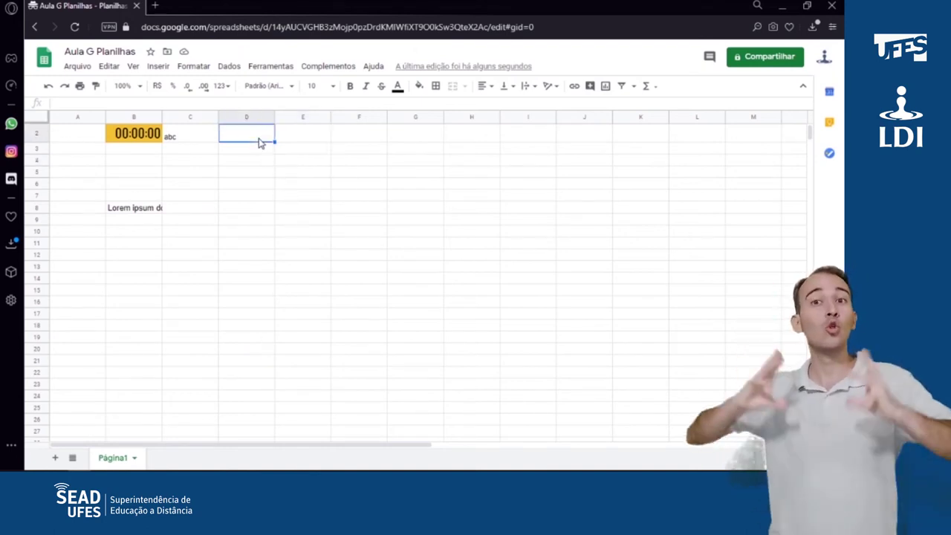
pyautogui.click(573, 86)
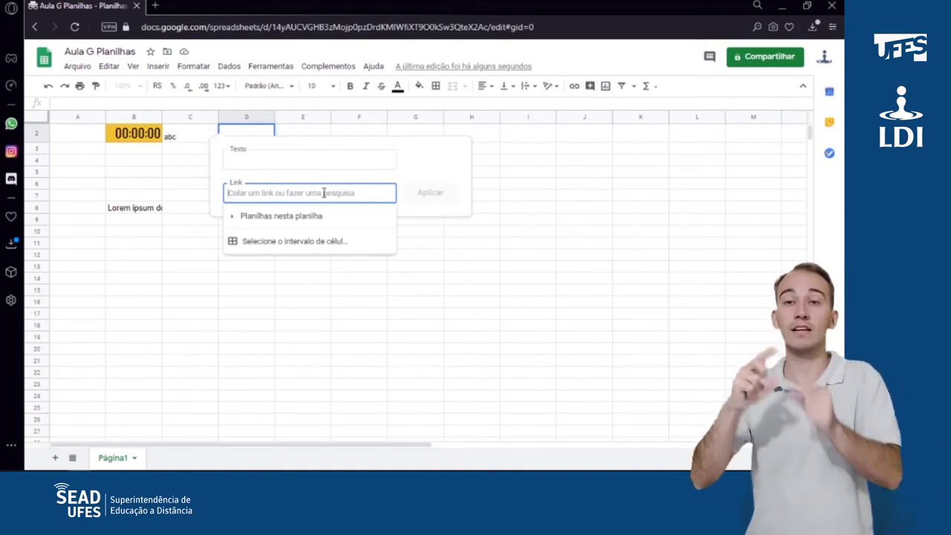
pyautogui.write('google.com')
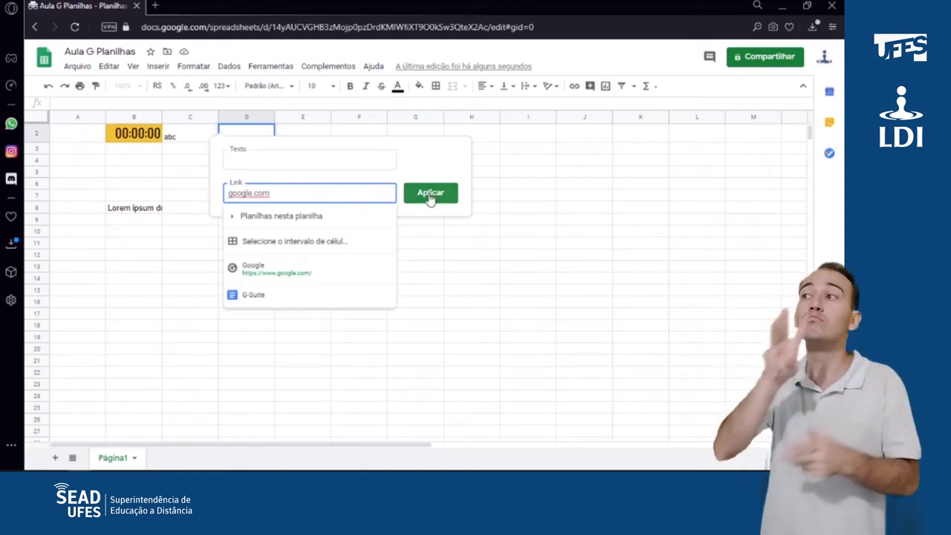
pyautogui.click(429, 194)
# - Change the display text of the link in cell D2 to "Link Google"
pyautogui.click(370, 145)
pyautogui.click(307, 157)
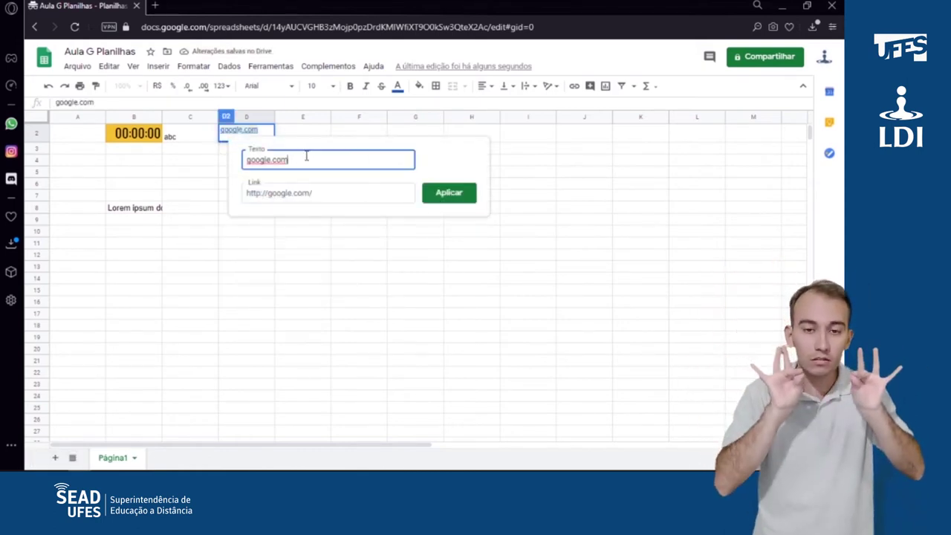
pyautogui.moveTo(306, 156); pyautogui.dragTo(37, 159)
pyautogui.write('Link Googl')
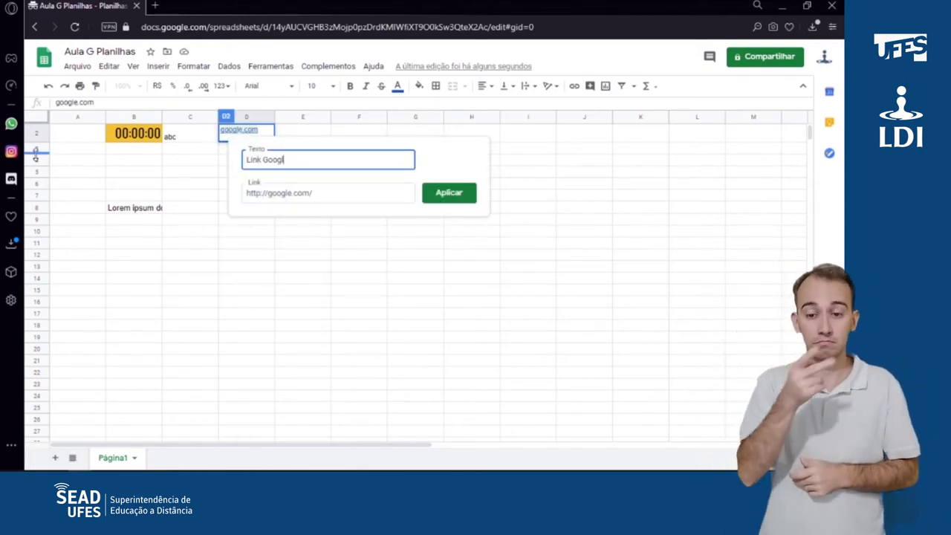
pyautogui.write('e')
pyautogui.click(434, 195)
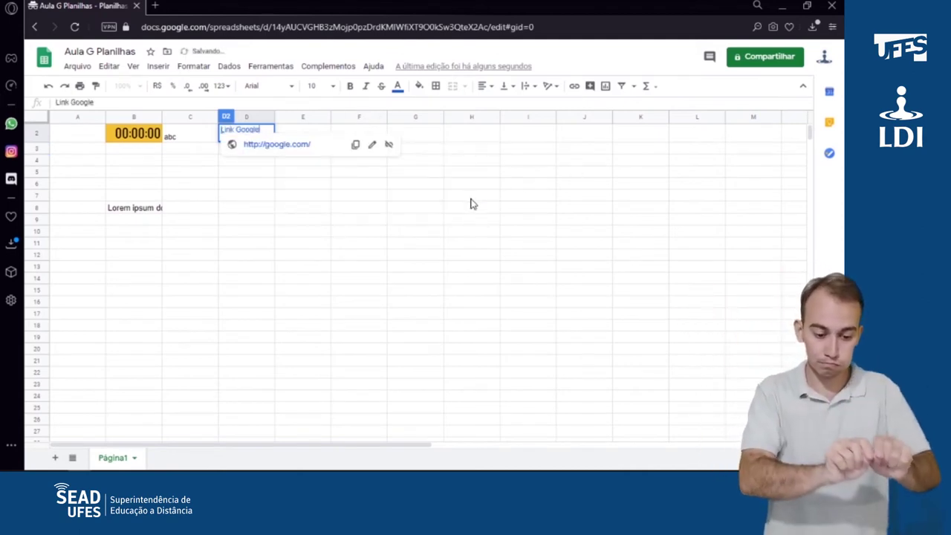
pyautogui.click(372, 185)
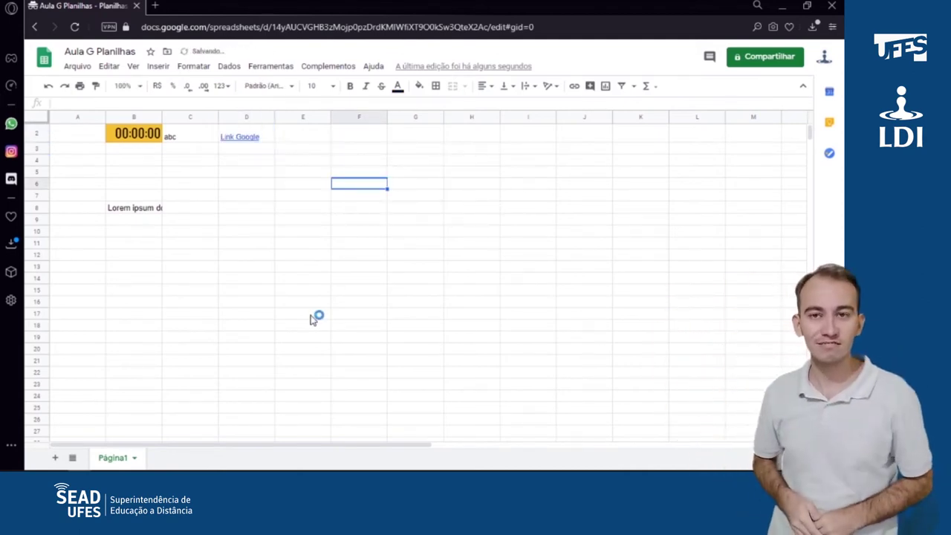
# - Open the google.com link from cell D2 to test it
pyautogui.click(270, 134)
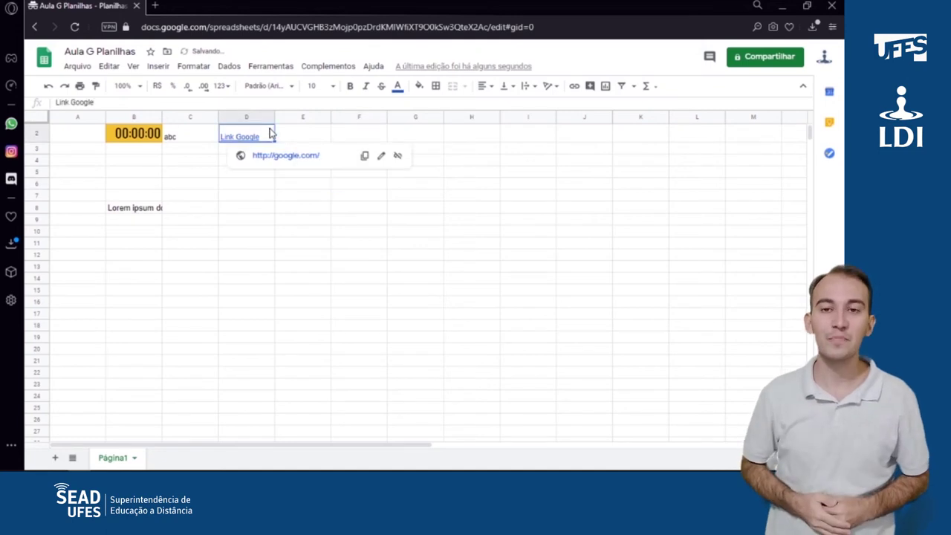
pyautogui.click(313, 158)
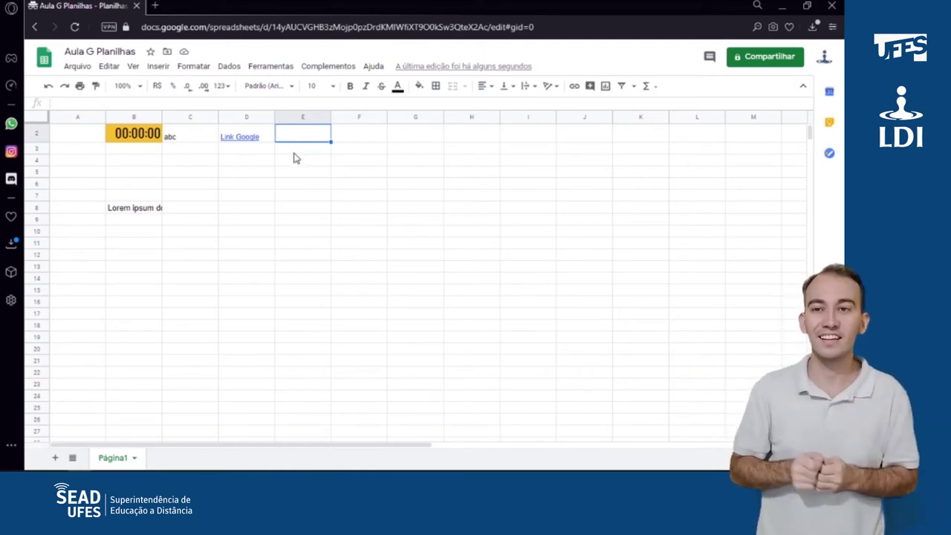
# - Add the comment "Alterar link" to cell D2
pyautogui.click(268, 139)
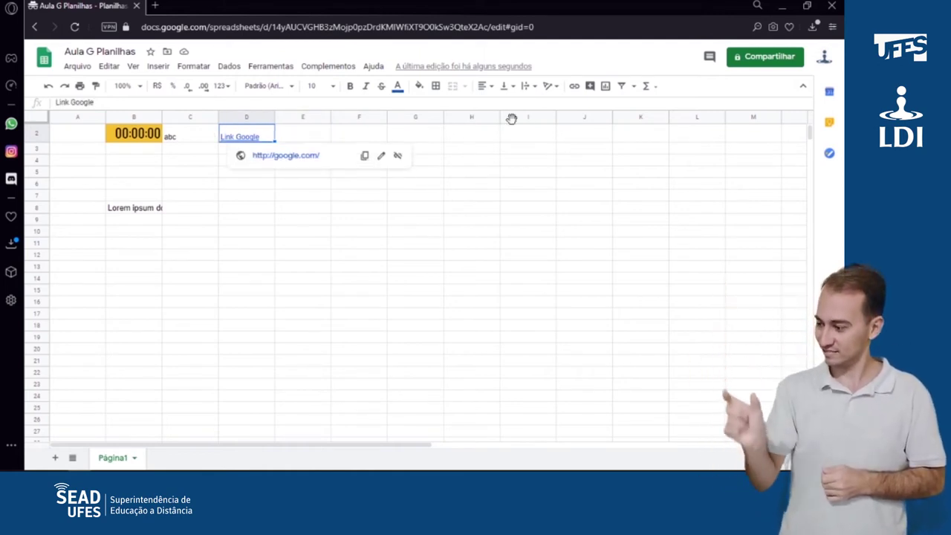
pyautogui.click(592, 87)
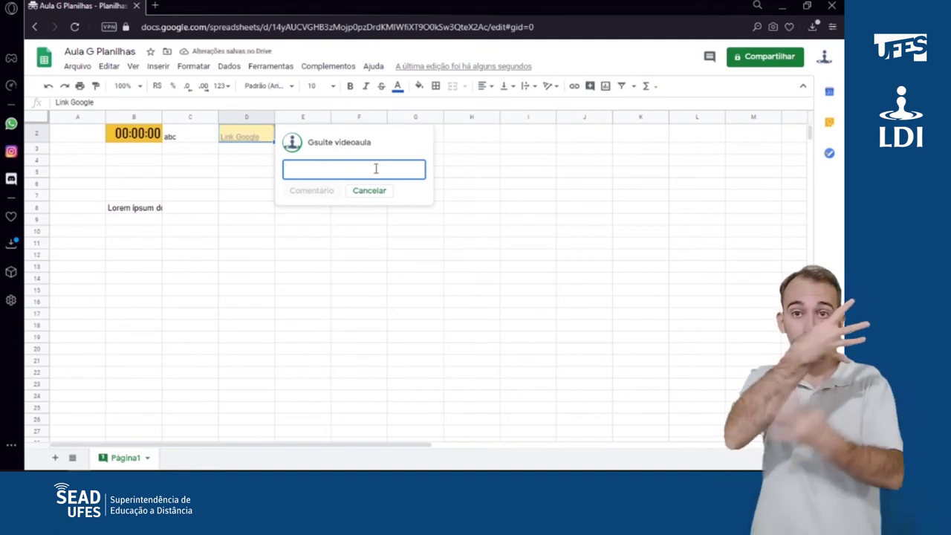
pyautogui.write('Alterar l')
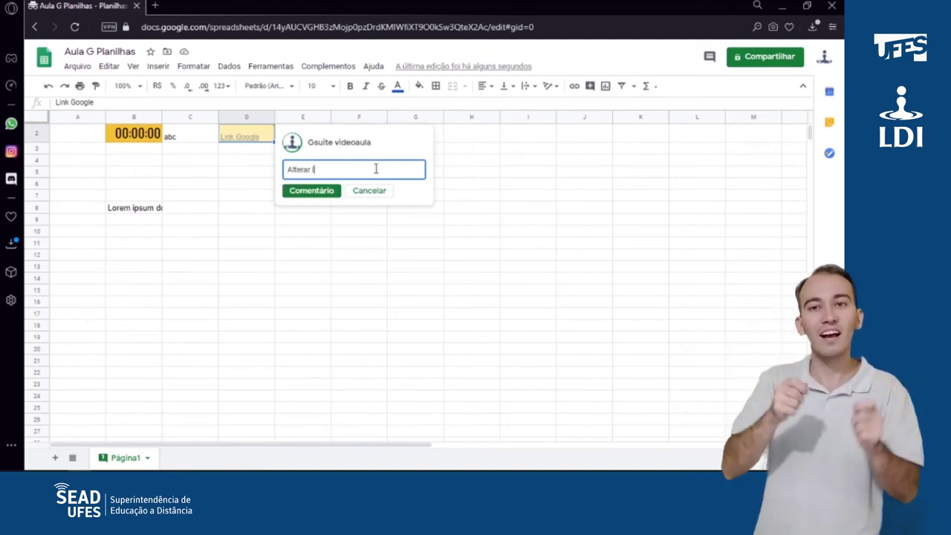
pyautogui.write('ink')
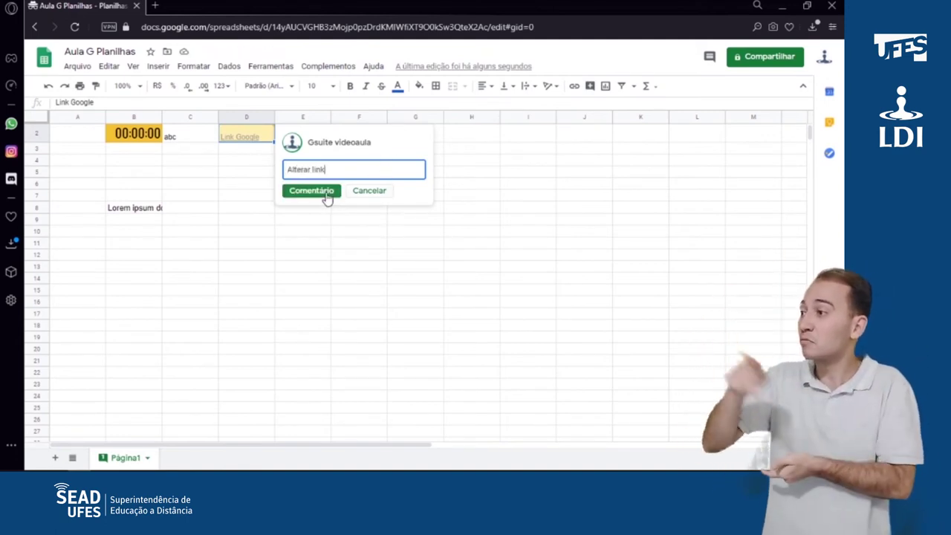
pyautogui.click(312, 191)
pyautogui.click(308, 186)
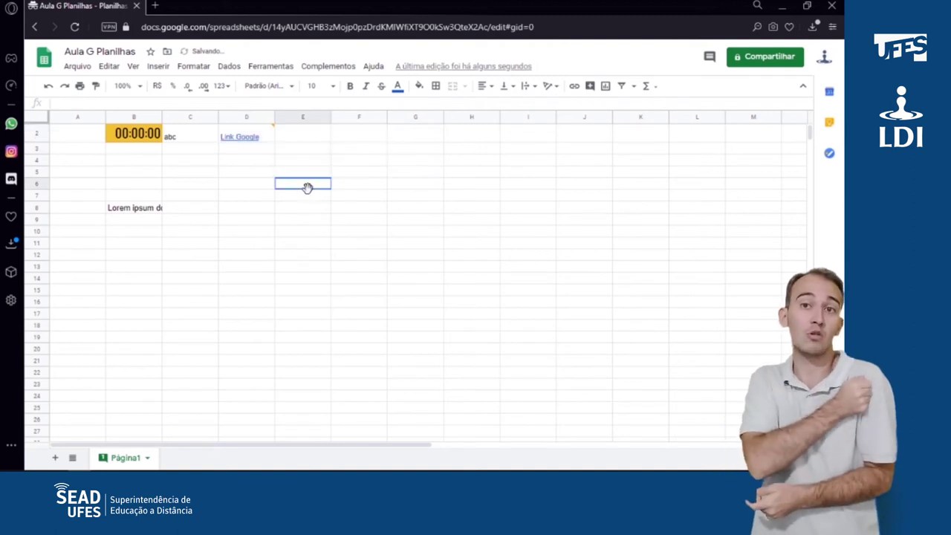
# - Mark the comment on cell D2 as resolved
pyautogui.click(266, 134)
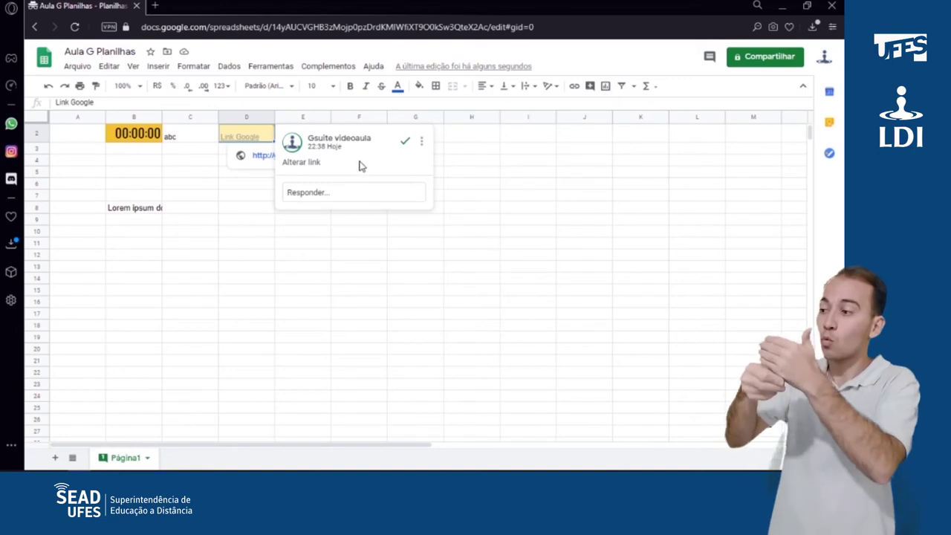
pyautogui.click(405, 142)
pyautogui.click(318, 211)
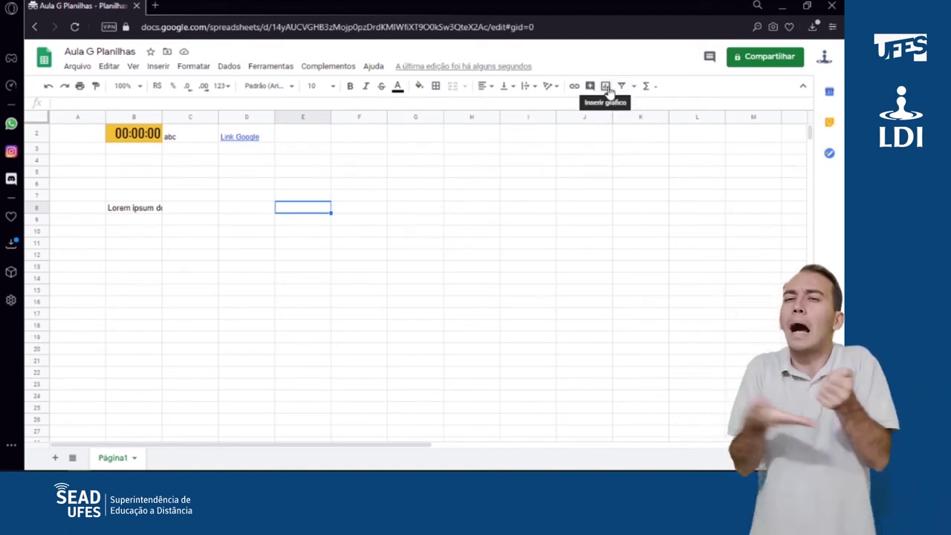
# - Enter the values 1, 2 and 3 in cells E5 to E7
pyautogui.click(314, 172)
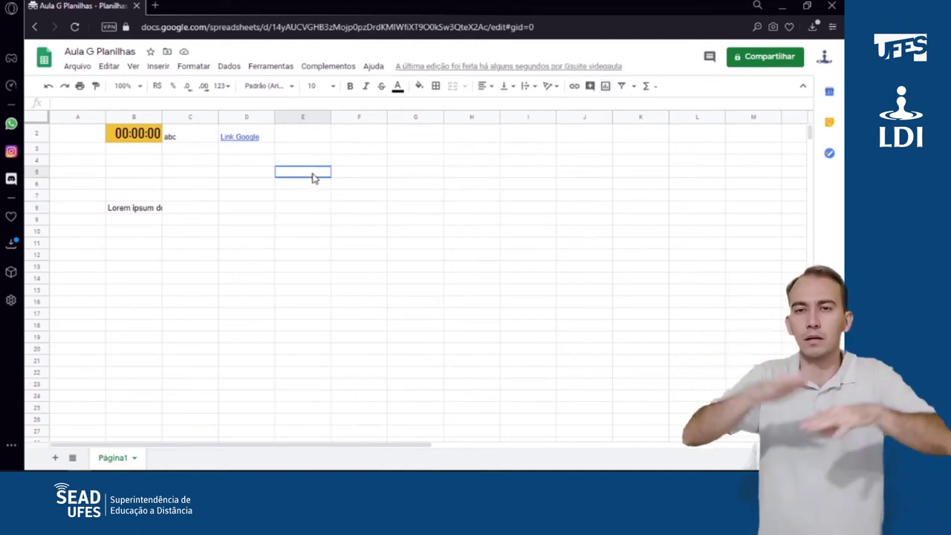
pyautogui.write('1')
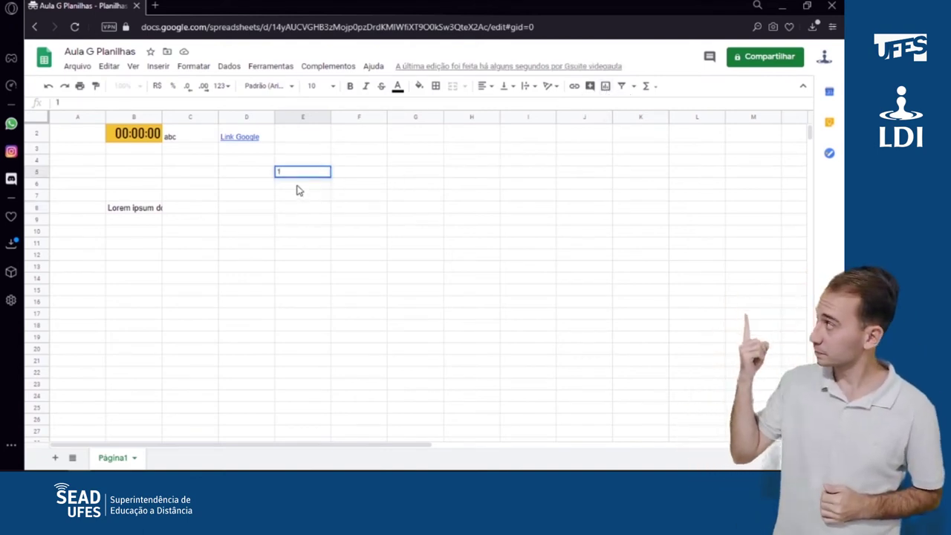
pyautogui.press('Return')
pyautogui.write('2')
pyautogui.press('Return')
pyautogui.write('3')
pyautogui.press('Return')
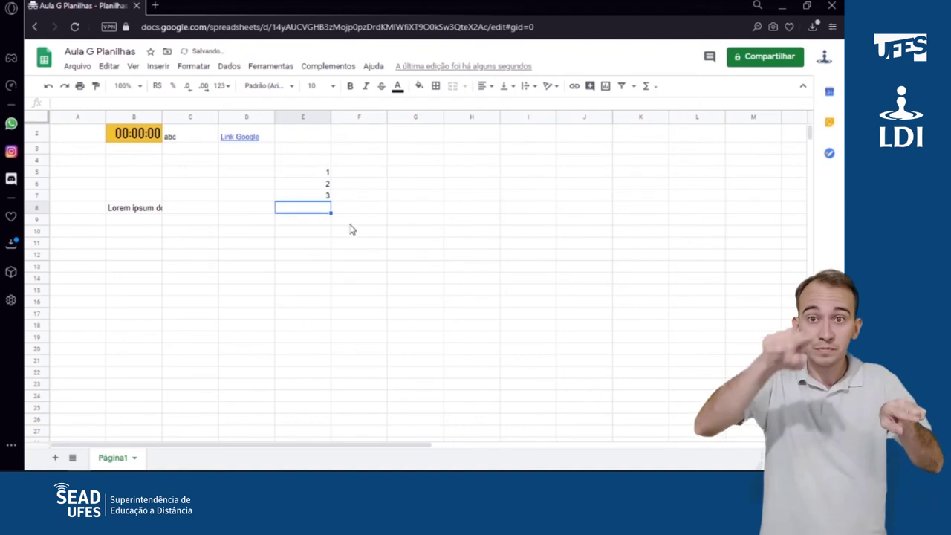
# - Insert a column chart from the data in E5:E7, shrink it and place it beside the data over columns G to I
pyautogui.moveTo(297, 172); pyautogui.dragTo(316, 199)
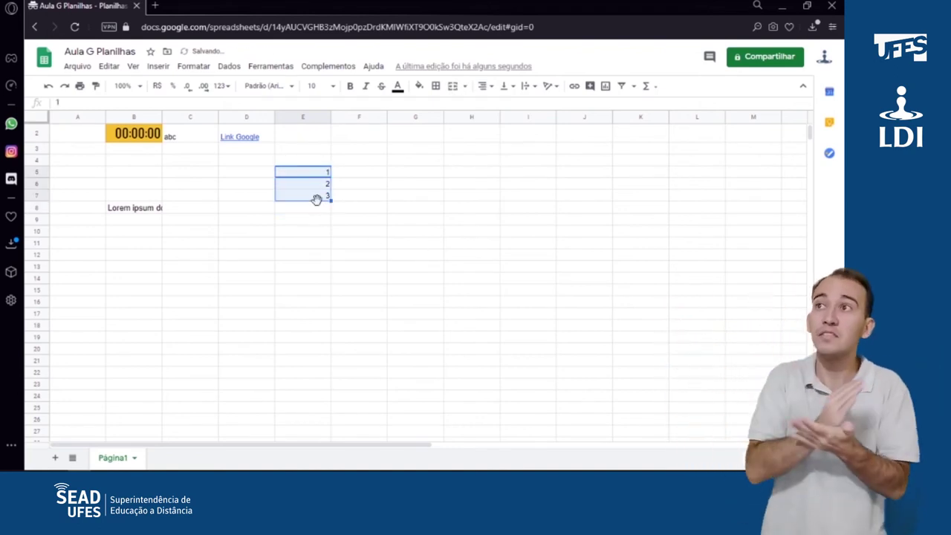
pyautogui.click(606, 88)
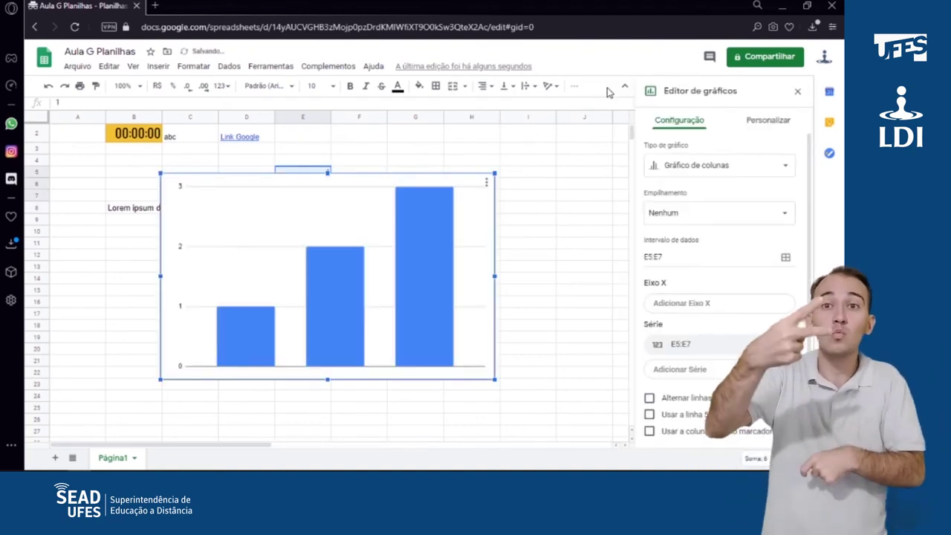
pyautogui.moveTo(350, 217); pyautogui.dragTo(518, 204)
pyautogui.moveTo(330, 365); pyautogui.dragTo(457, 202)
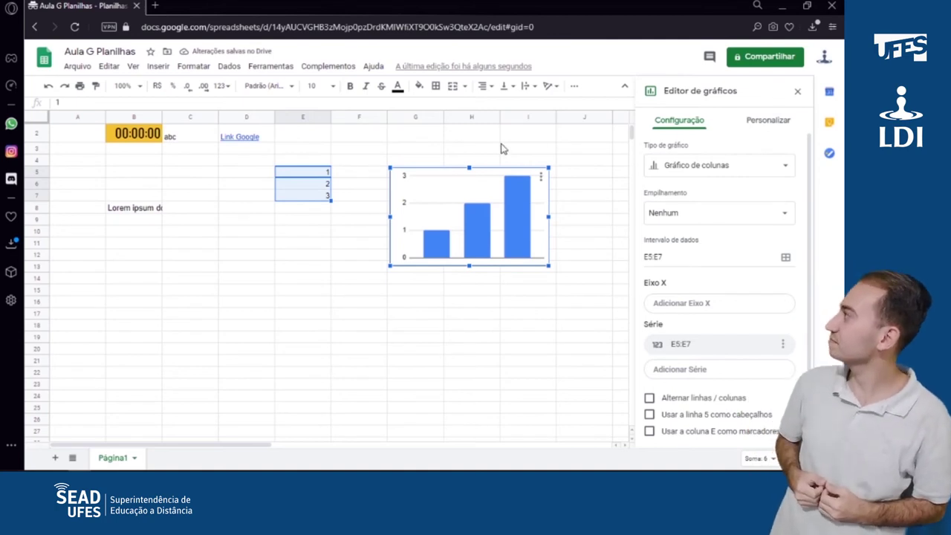
# - Try the pie chart type, switch the chart to a horizontal bar chart, and close the chart editor
pyautogui.click(725, 164)
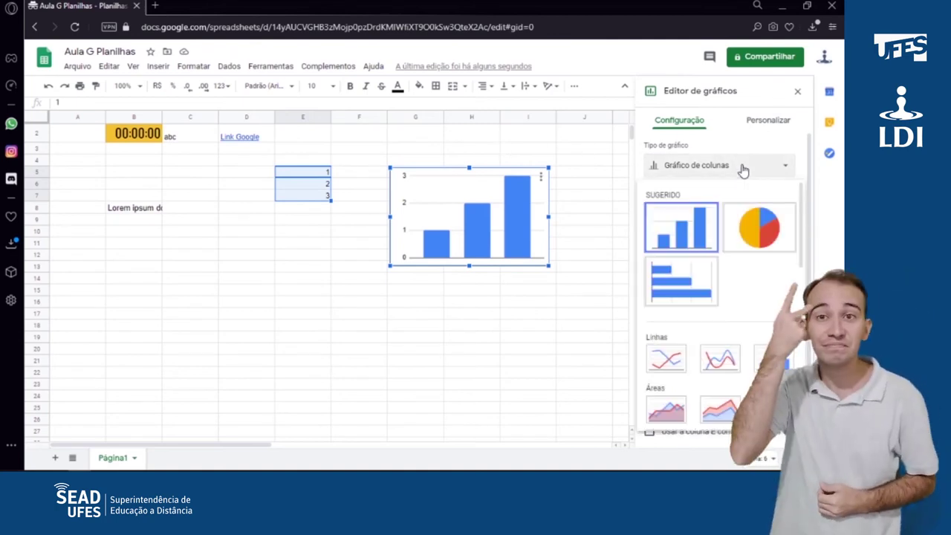
pyautogui.click(753, 222)
pyautogui.click(753, 164)
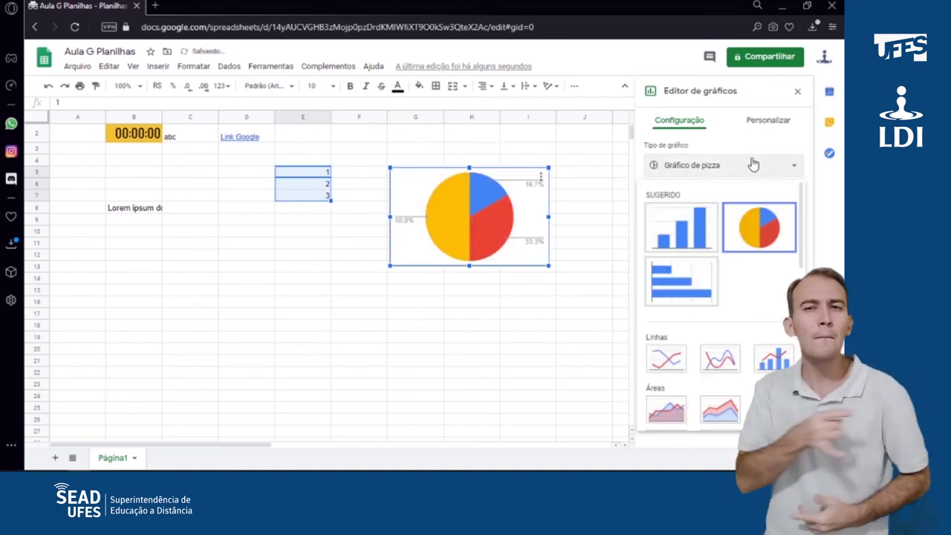
pyautogui.click(683, 279)
pyautogui.click(797, 90)
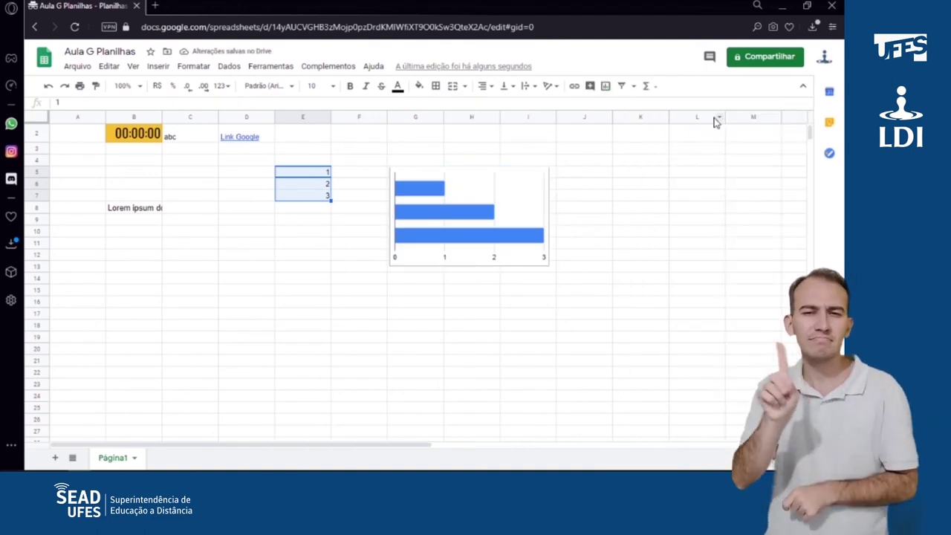
pyautogui.click(634, 87)
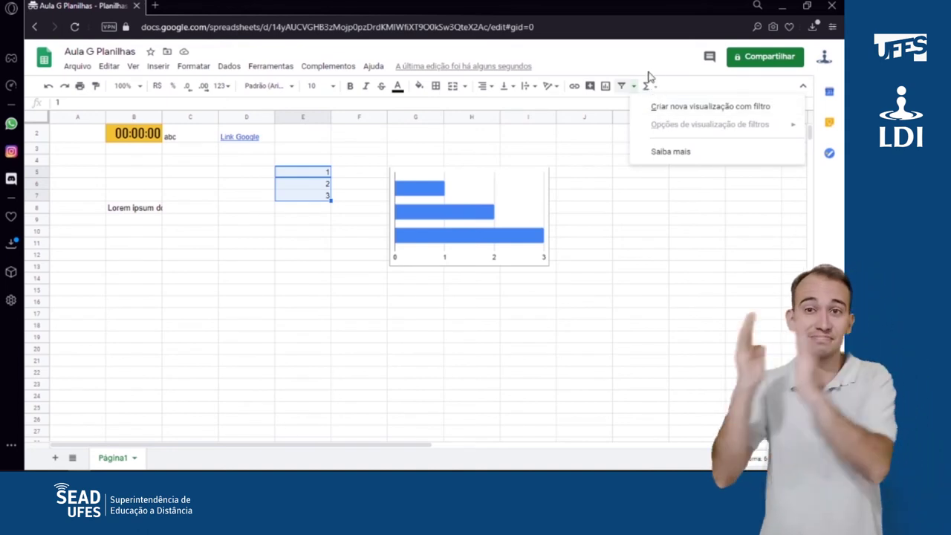
pyautogui.click(637, 87)
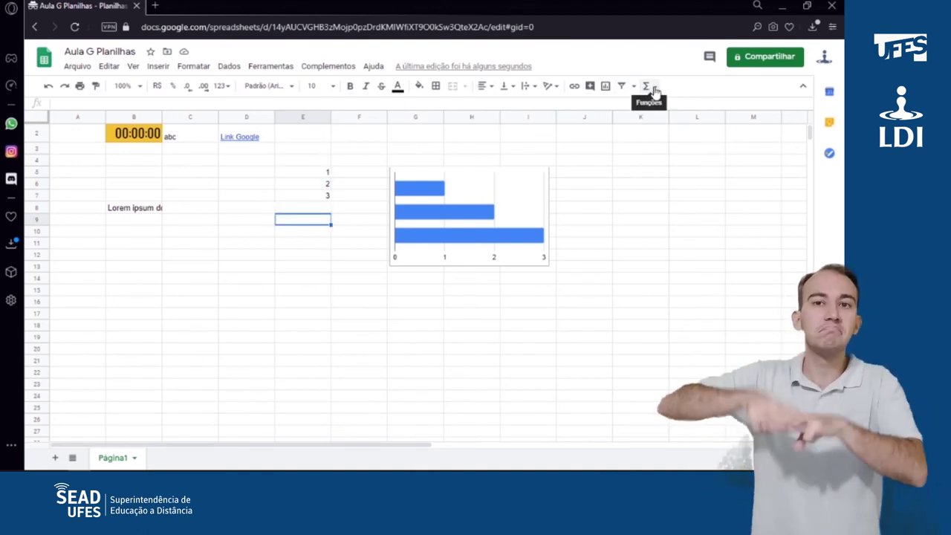
pyautogui.click(651, 89)
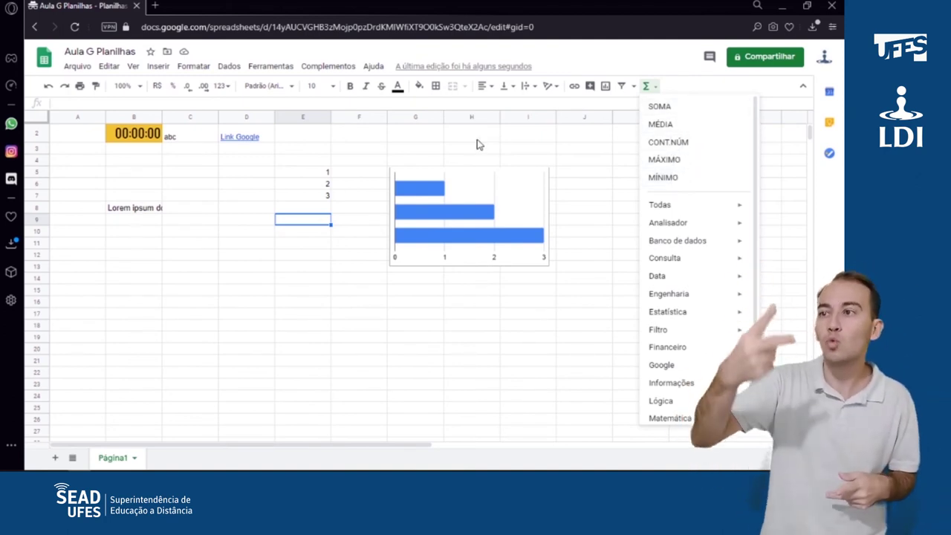
# - Add up the values of E5:E7 in cell E9 with the SOMA function
pyautogui.click(330, 219)
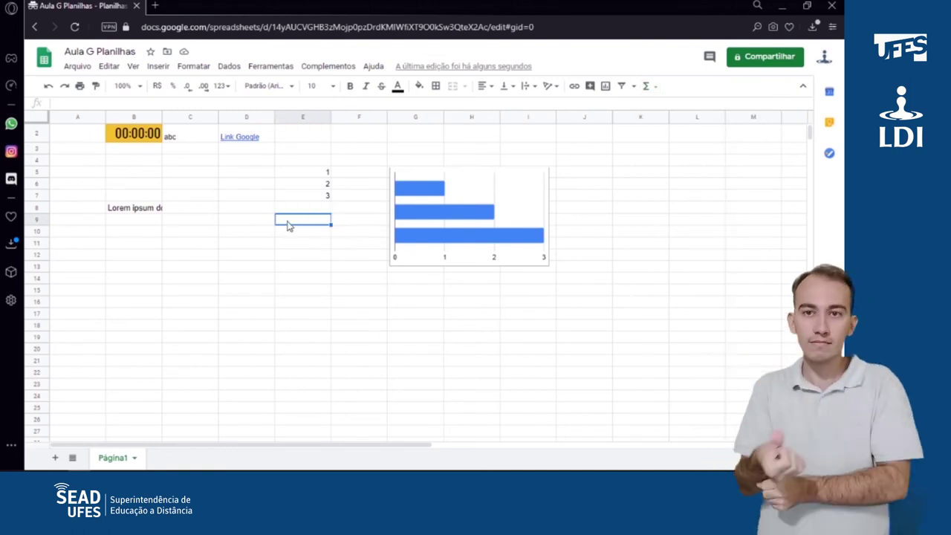
pyautogui.click(652, 86)
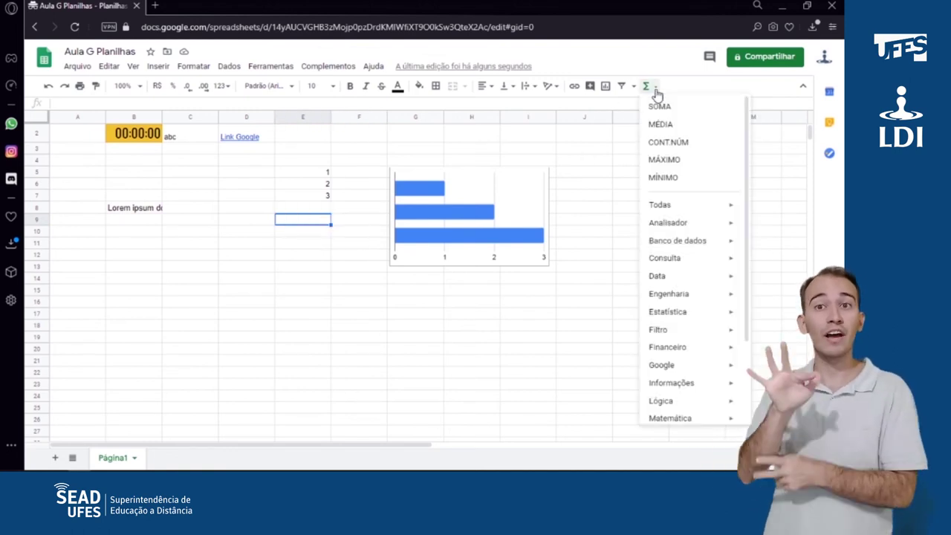
pyautogui.moveTo(325, 173); pyautogui.dragTo(327, 205)
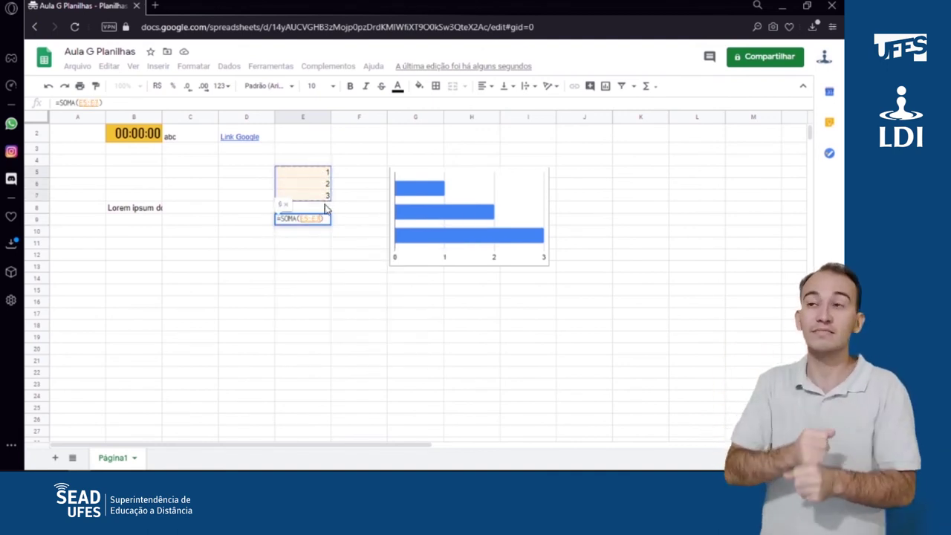
pyautogui.press('Return')
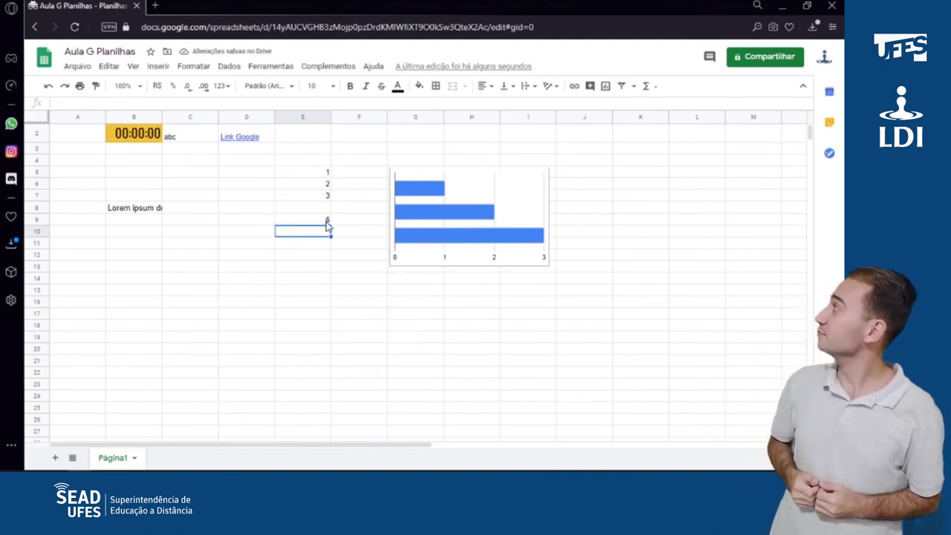
# - Replace the formula in cell E9 with the MÉDIA function over E5:E7
pyautogui.click(327, 220)
pyautogui.click(645, 87)
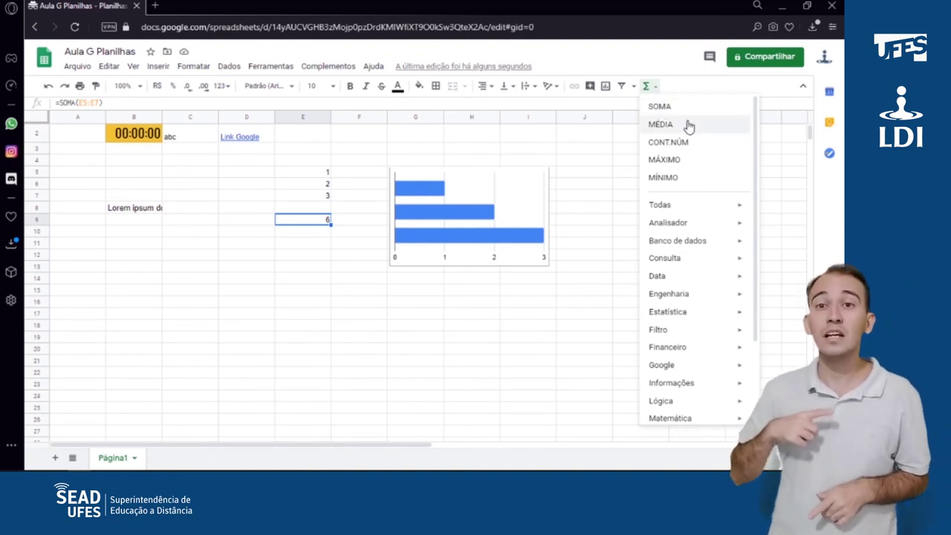
pyautogui.click(689, 126)
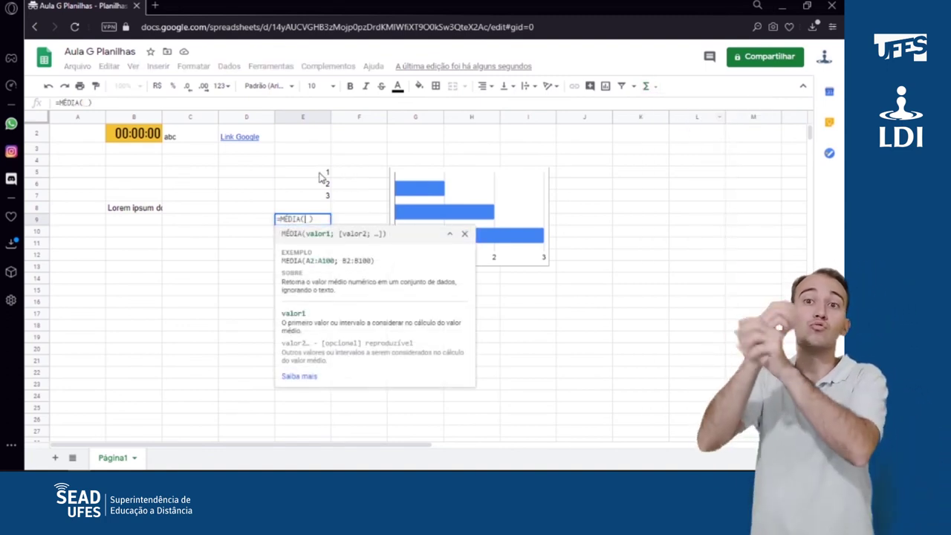
pyautogui.moveTo(320, 177); pyautogui.dragTo(322, 197)
pyautogui.press('Return')
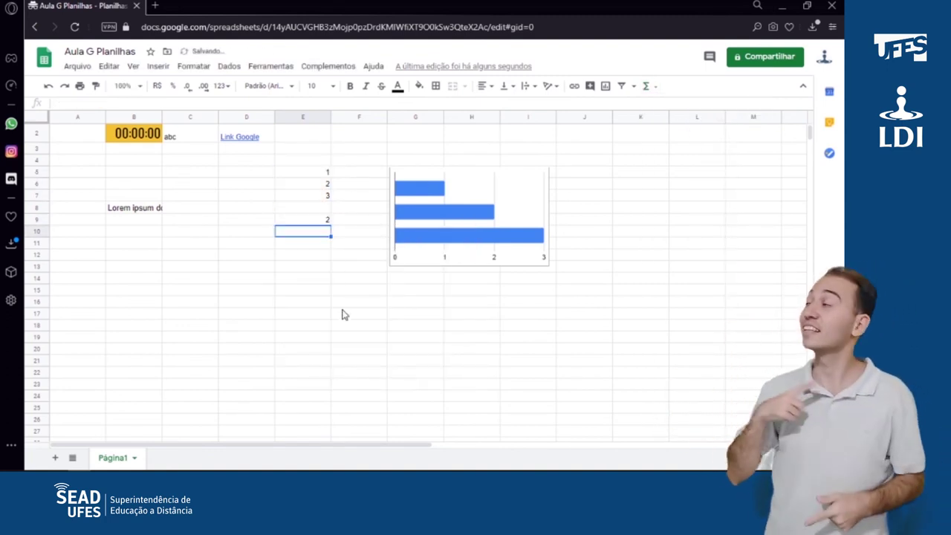
# - Replace the formula in cell E9 with the CONT.NÚM function over E5:E7
pyautogui.click(327, 221)
pyautogui.click(646, 86)
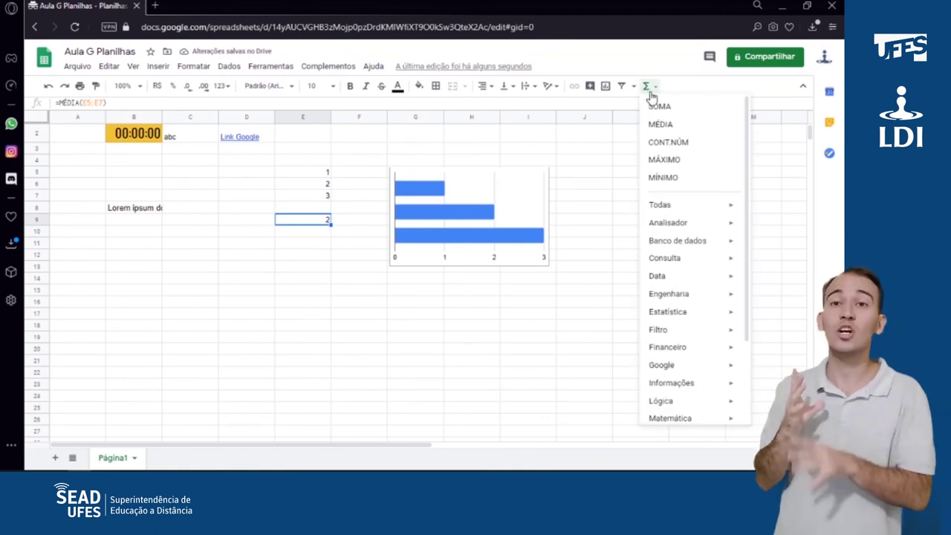
pyautogui.click(668, 142)
pyautogui.moveTo(321, 171); pyautogui.dragTo(318, 199)
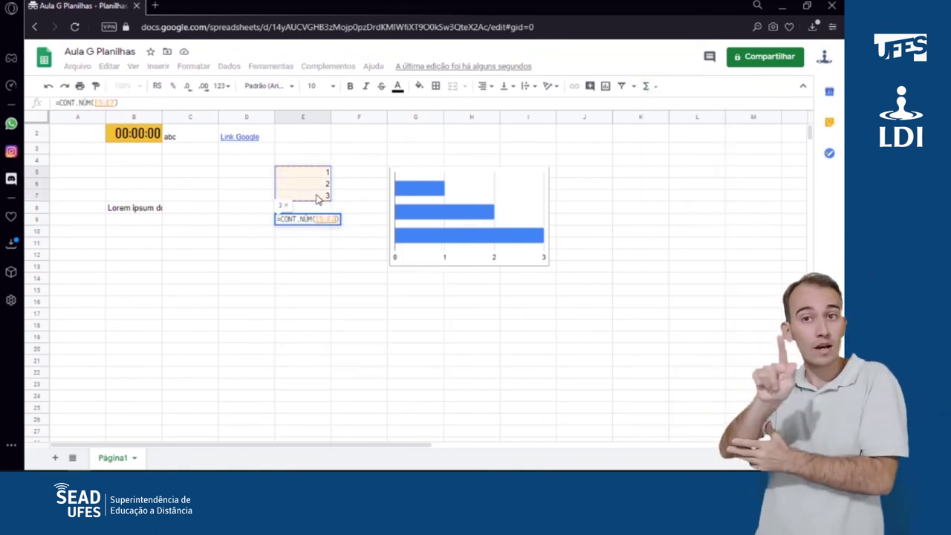
pyautogui.press('Return')
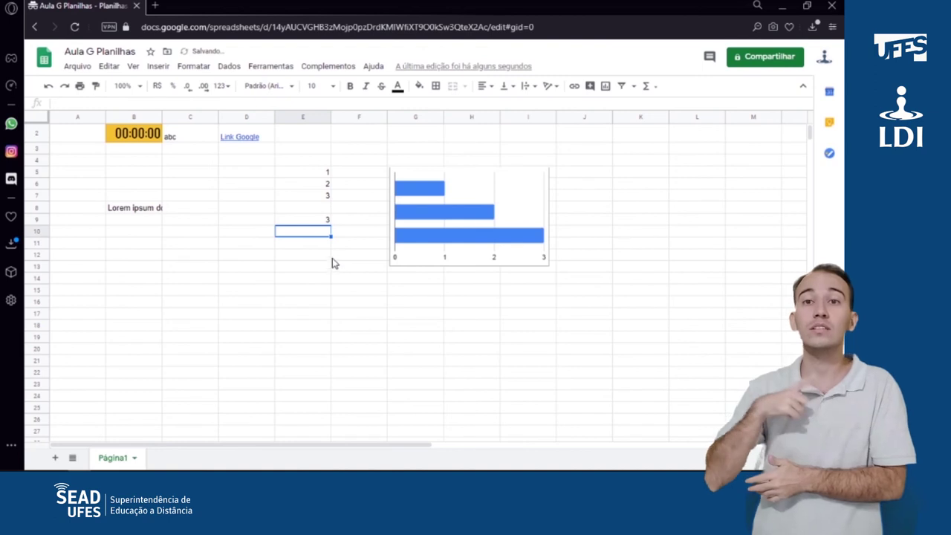
# - Replace the formula in cell E9 with the MÁXIMO function over E5:E7
pyautogui.moveTo(327, 172); pyautogui.dragTo(327, 197)
pyautogui.click(646, 86)
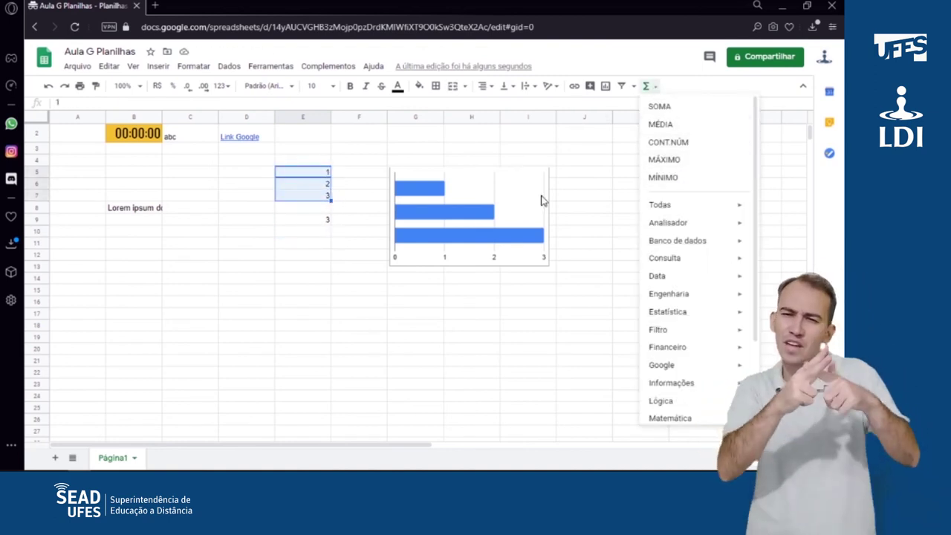
pyautogui.click(308, 218)
pyautogui.click(645, 87)
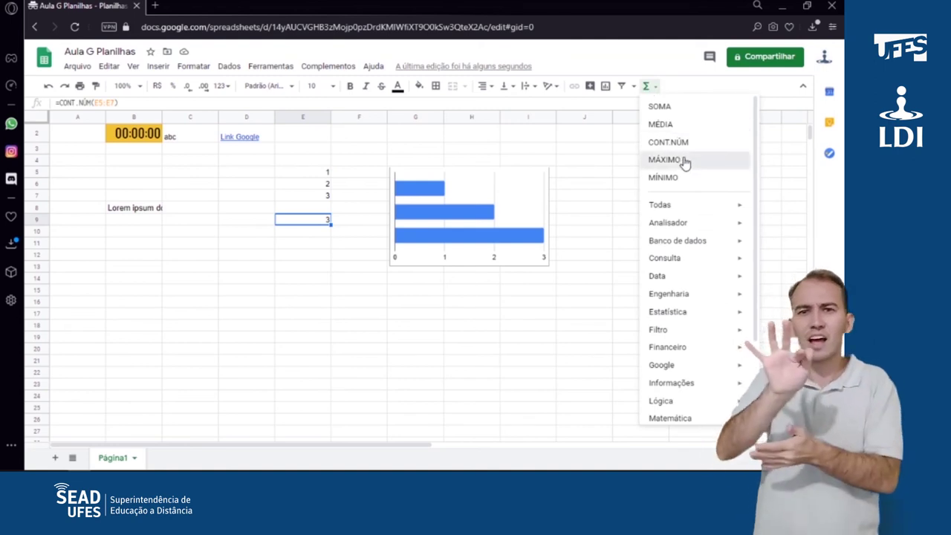
pyautogui.click(684, 160)
pyautogui.moveTo(308, 174); pyautogui.dragTo(310, 198)
pyautogui.press('Return')
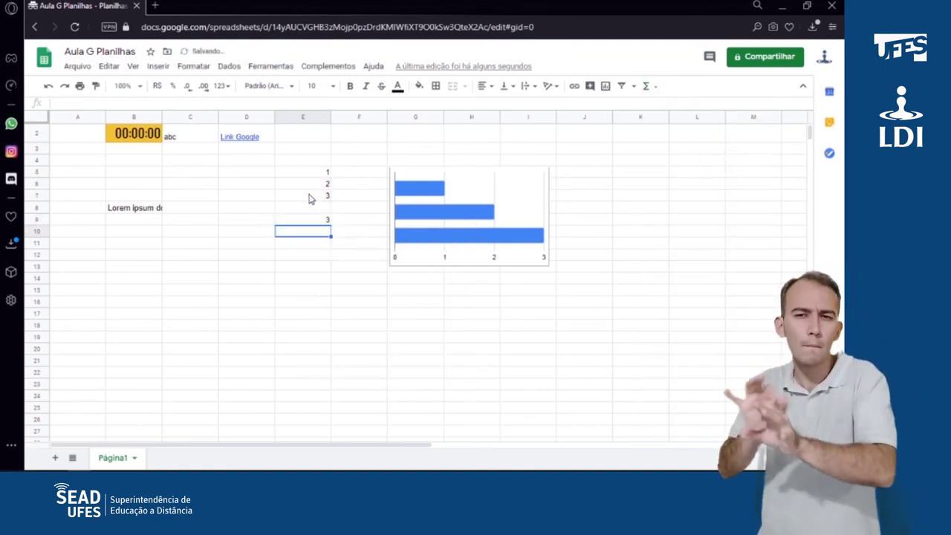
# - Calculate the minimum of the listed numbers in cell E9 and apply all borders to the range D5:E8
pyautogui.click(646, 86)
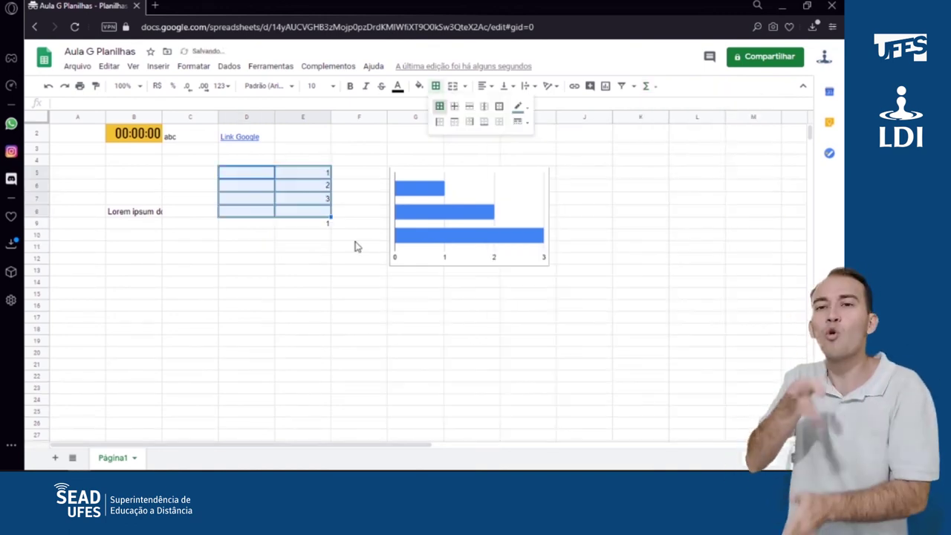
pyautogui.click(357, 236)
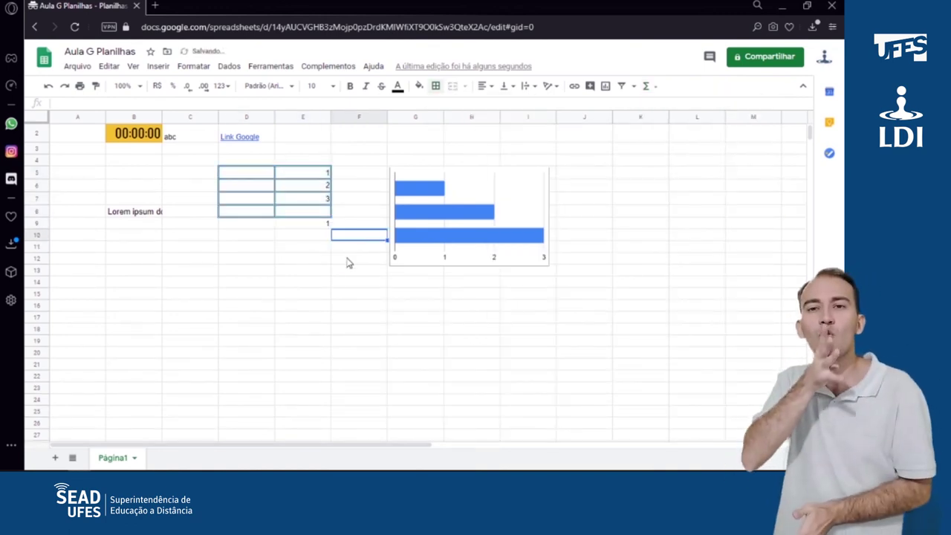
# - Delete the contents of cells E5 to E8
pyautogui.click(328, 176)
pyautogui.moveTo(318, 189); pyautogui.dragTo(323, 215)
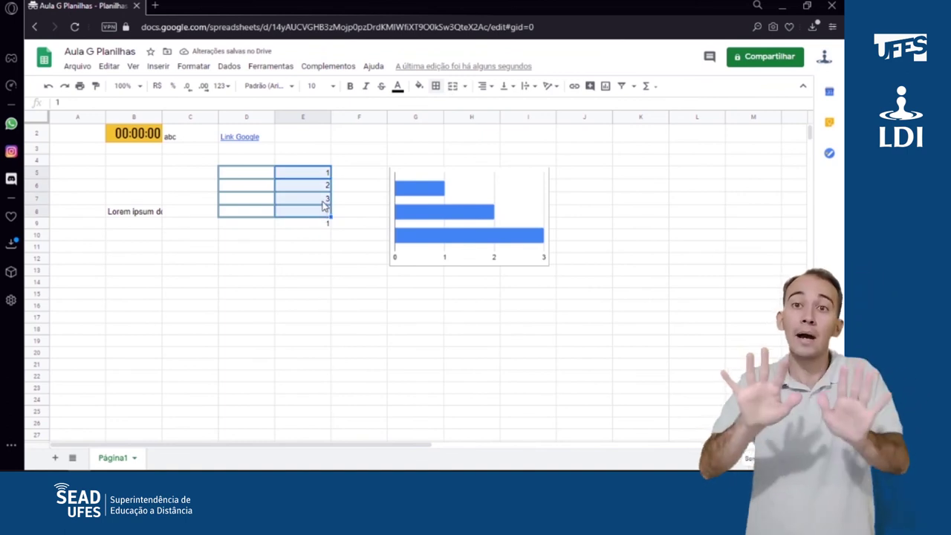
pyautogui.press('Delete')
pyautogui.click(313, 245)
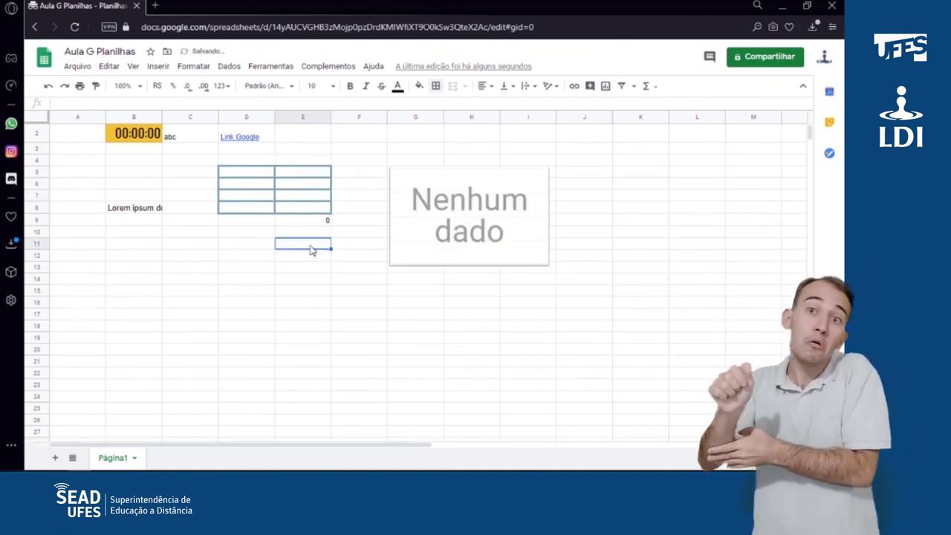
# - Clear the formatting of the bordered range D5:E8
pyautogui.moveTo(244, 174); pyautogui.dragTo(324, 210)
pyautogui.click(193, 66)
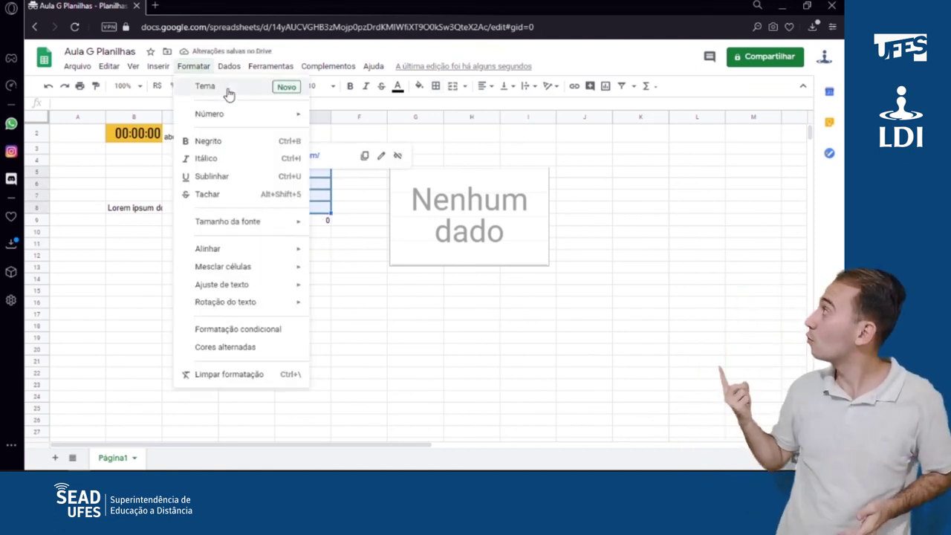
pyautogui.click(218, 380)
pyautogui.click(255, 238)
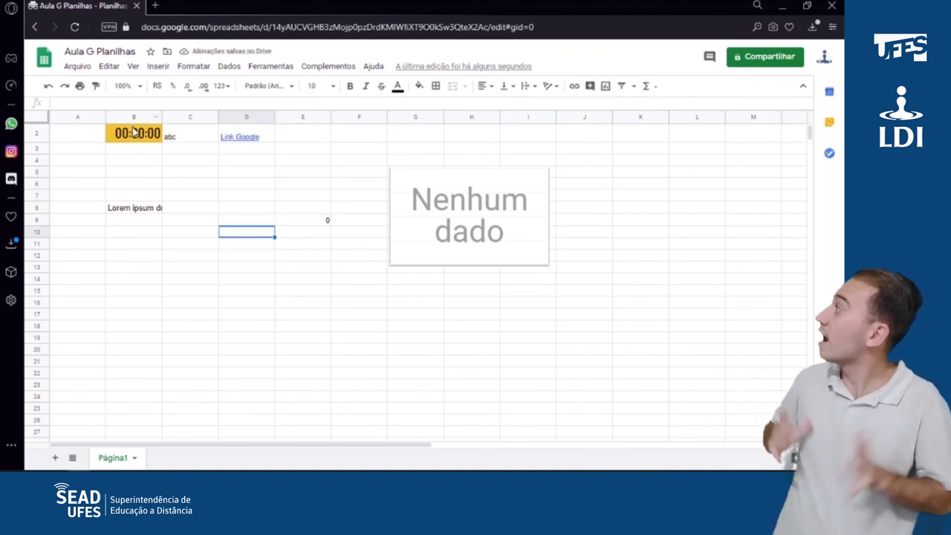
# - Delete the contents of cell B2 and clear its formatting
pyautogui.click(145, 134)
pyautogui.press('Delete')
pyautogui.click(202, 182)
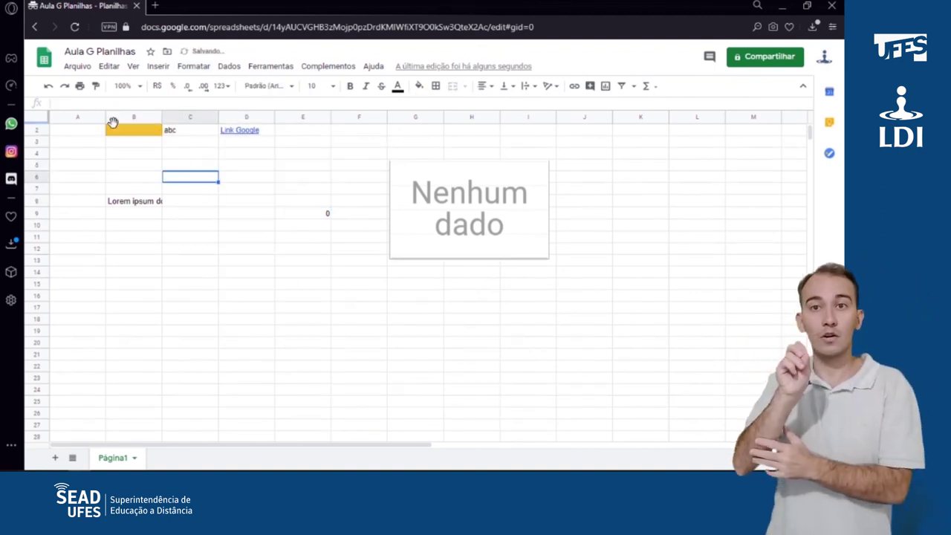
pyautogui.click(141, 135)
pyautogui.click(192, 65)
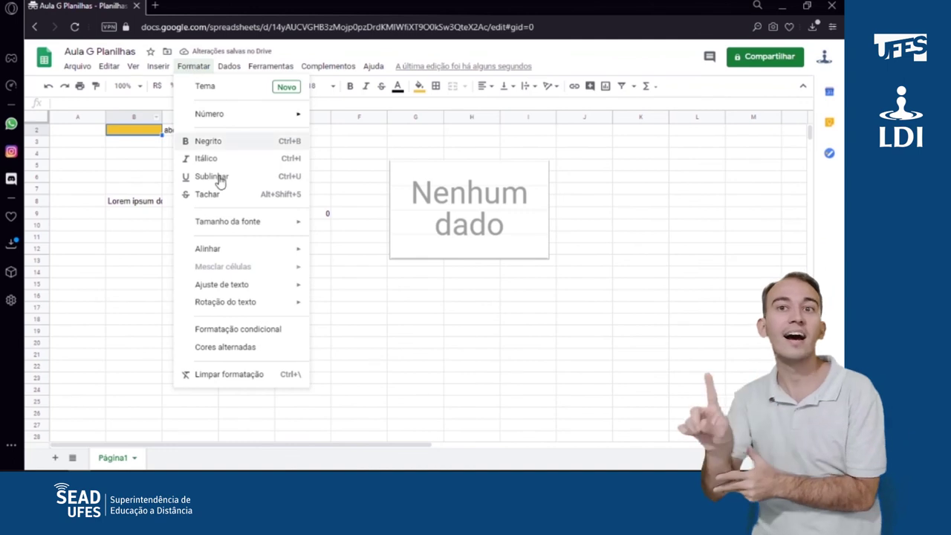
pyautogui.click(214, 383)
pyautogui.click(195, 178)
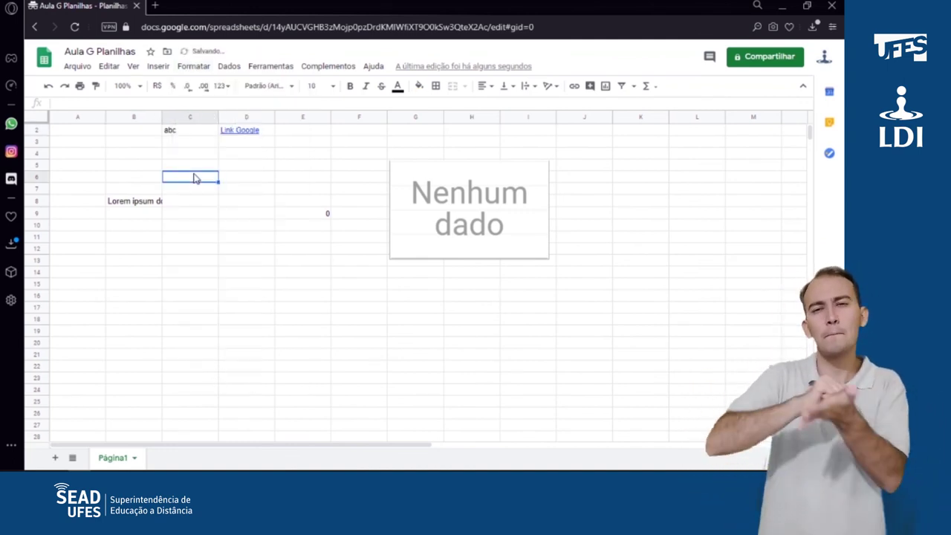